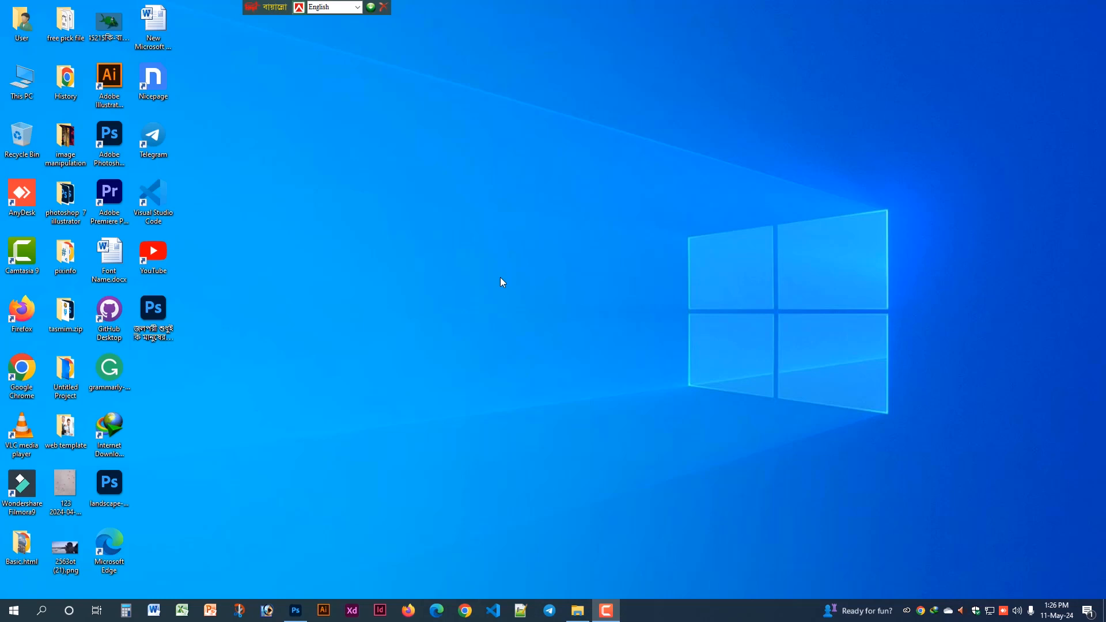
- Switch to Photoshop and create a new RGB document of 4000 x 2500 px at 72 ppi
click(296, 611)
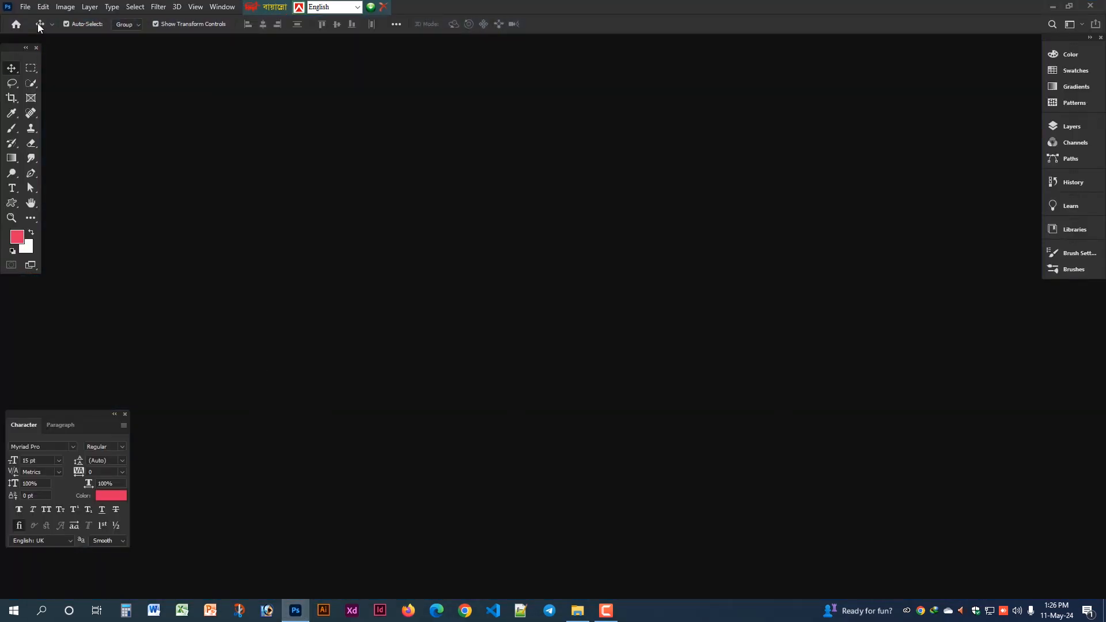
click(26, 7)
click(38, 21)
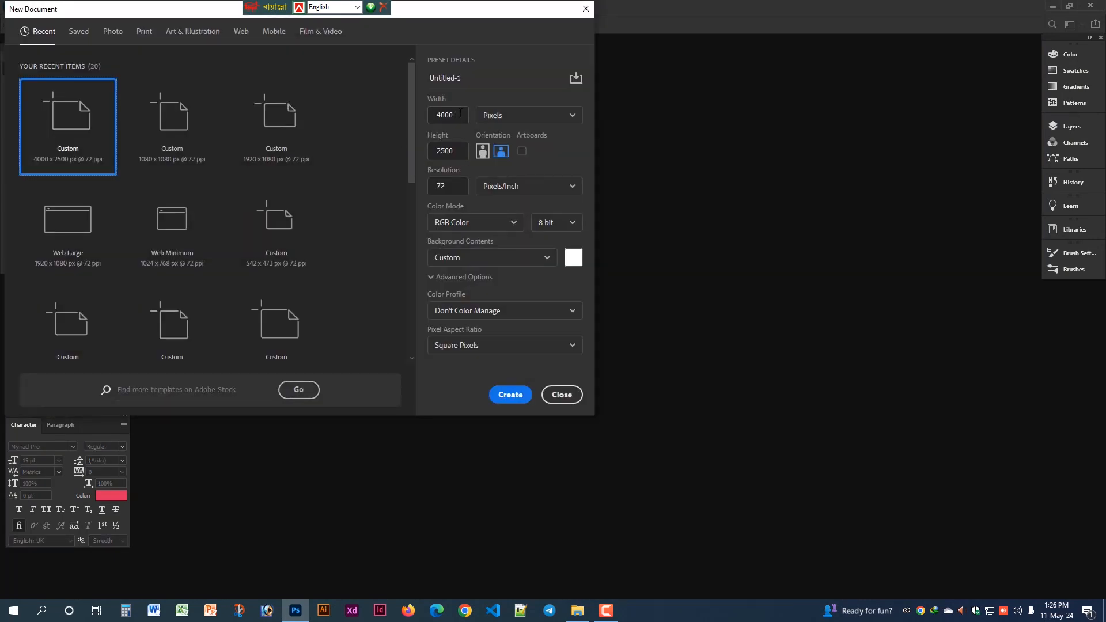
click(510, 395)
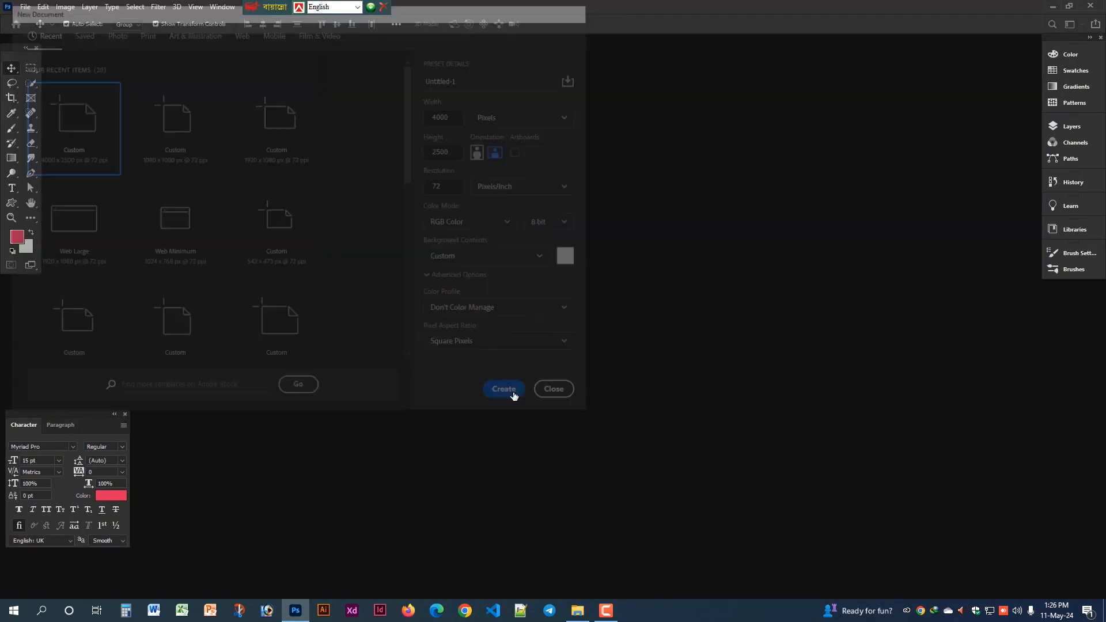
- Place BR-olwp5.jpg from the image manifulation folder at the centre of the blank document
click(578, 611)
click(494, 155)
drag(502, 146, 321, 157)
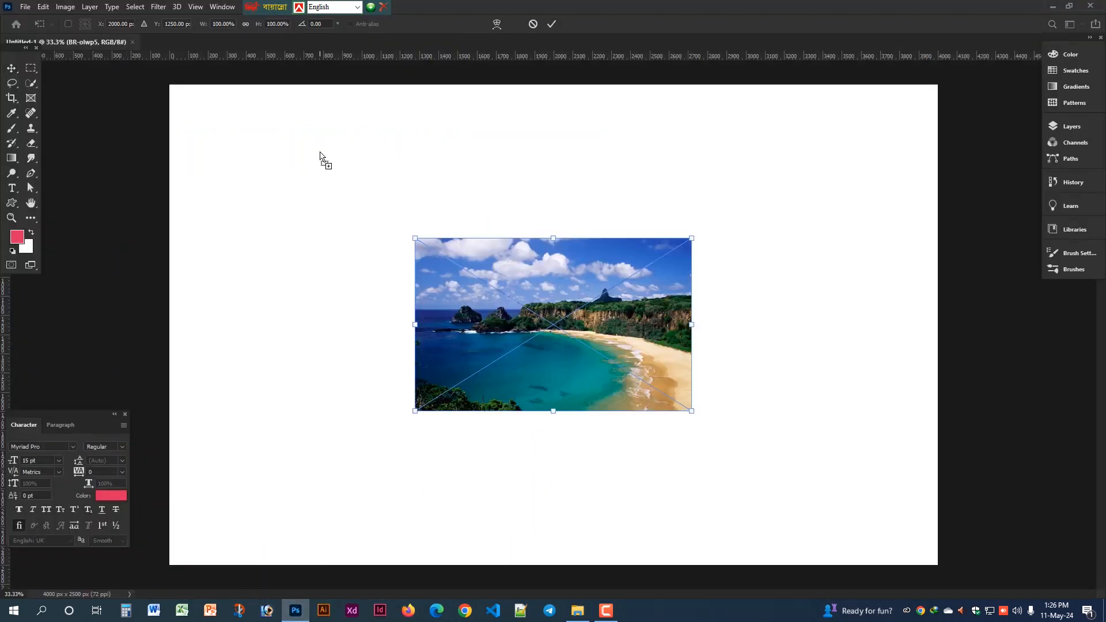
click(1054, 6)
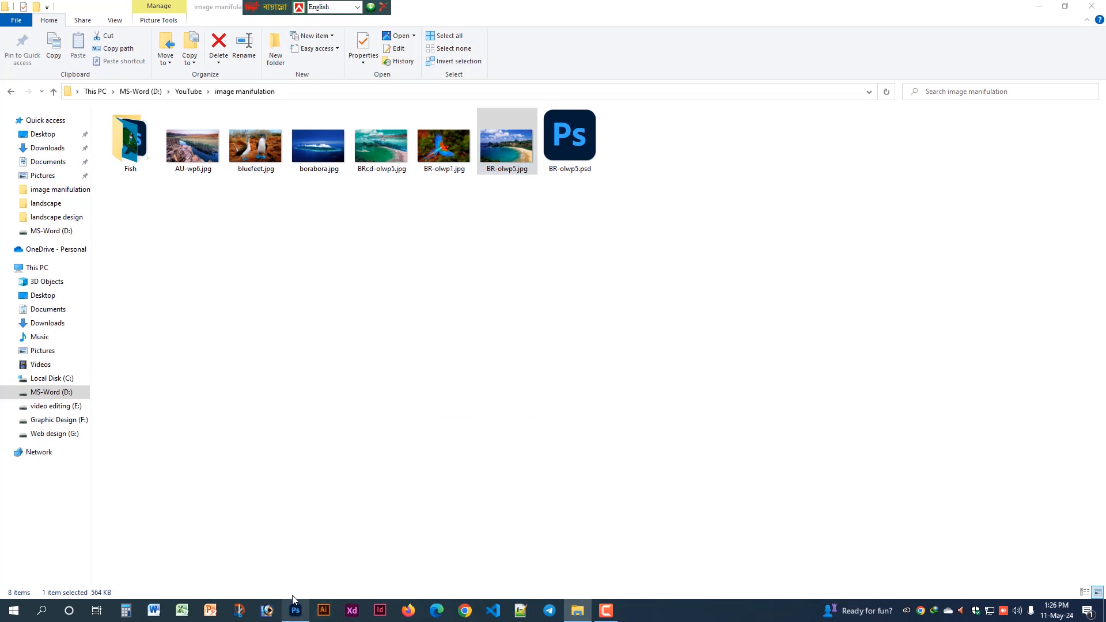
click(295, 610)
click(551, 26)
- Place bluefeet.jpg in the document, offset about 657 px right and 462 px up from the centre
click(1052, 6)
drag(255, 146, 730, 249)
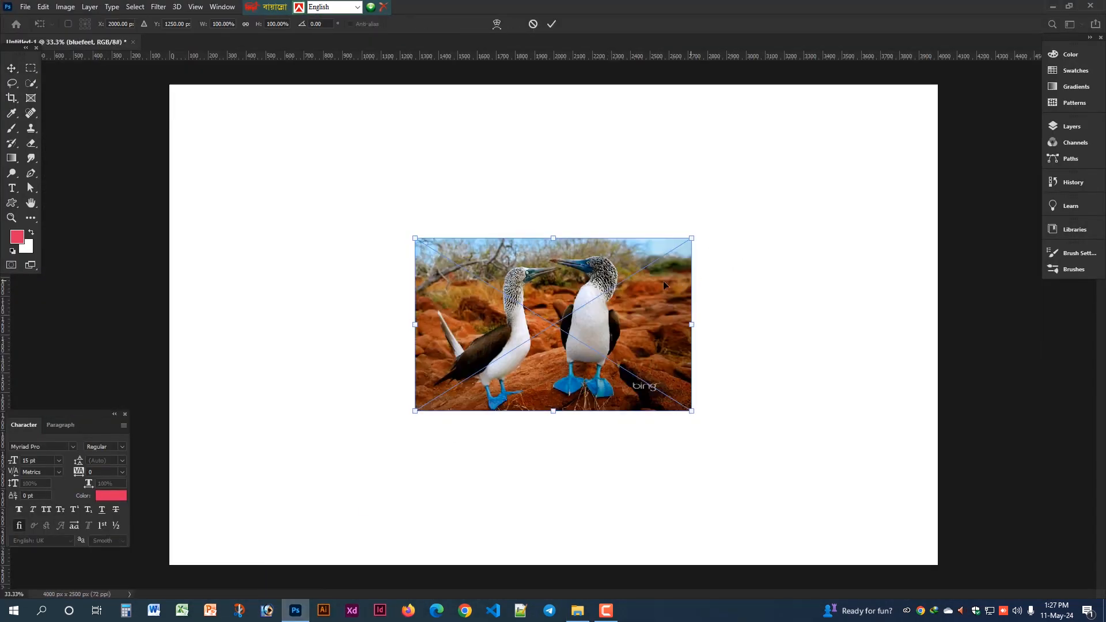
drag(524, 287, 651, 196)
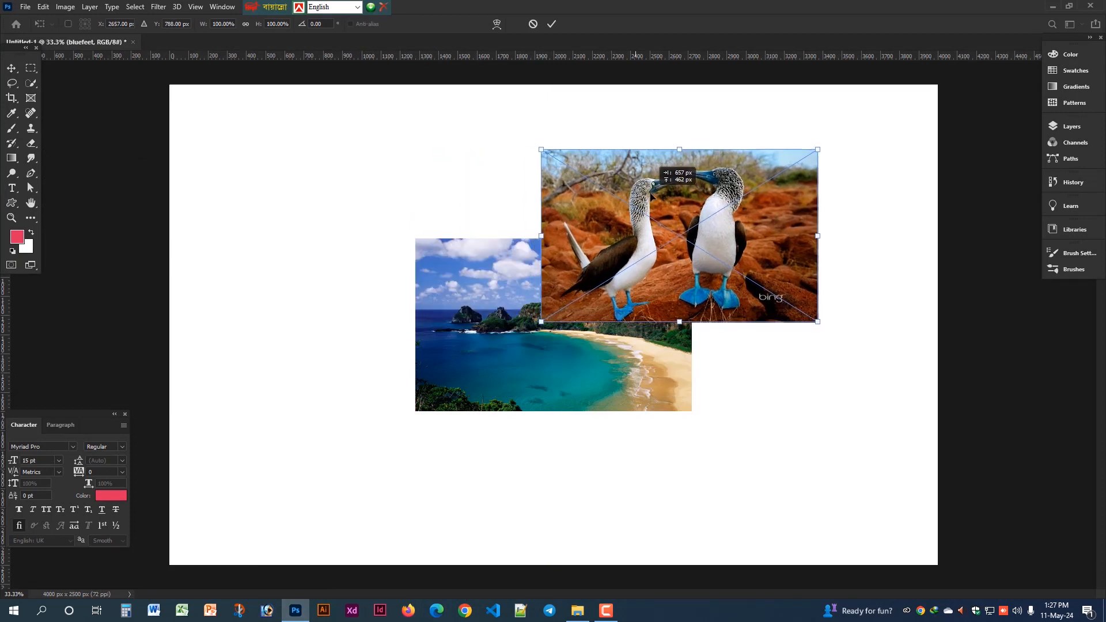
click(552, 24)
- Scale the beach and bird images together to about 135%
click(513, 276)
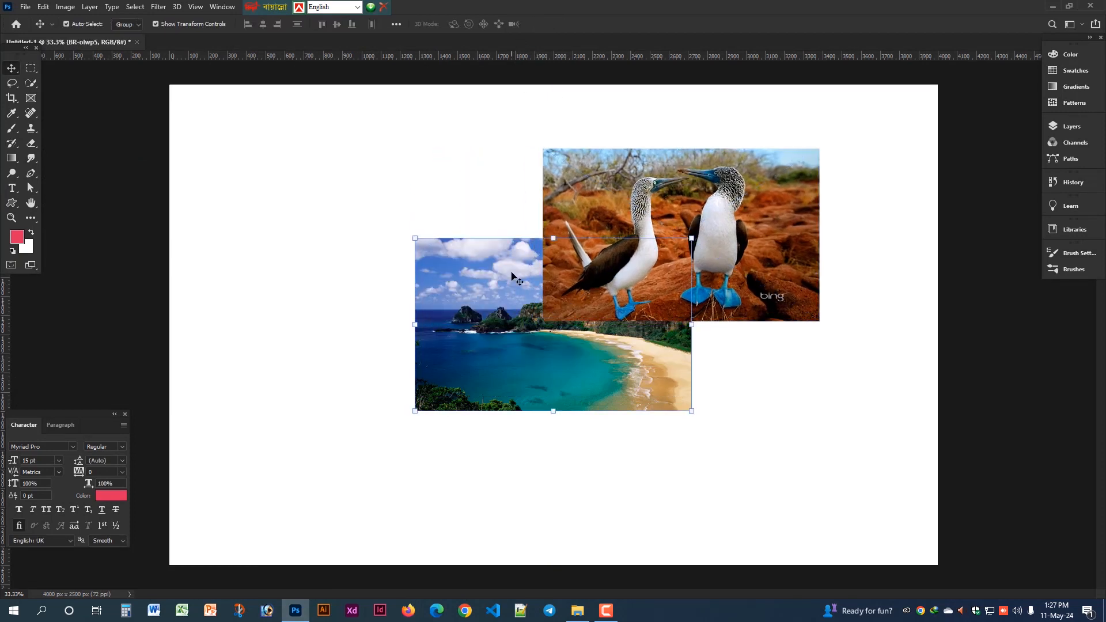
shift+click(646, 201)
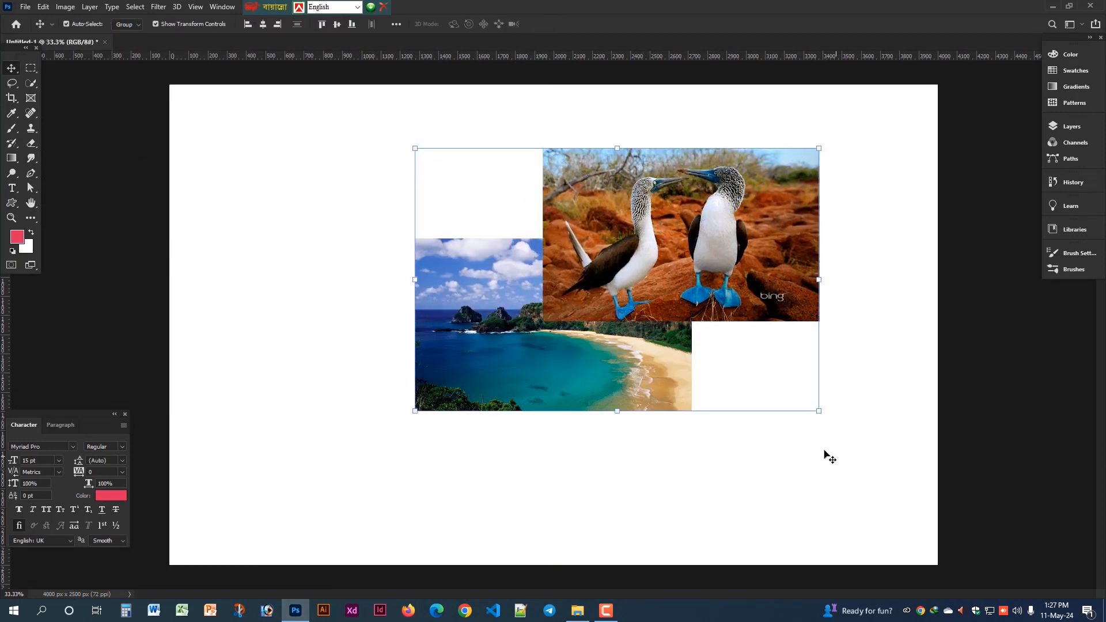
drag(826, 421, 968, 512)
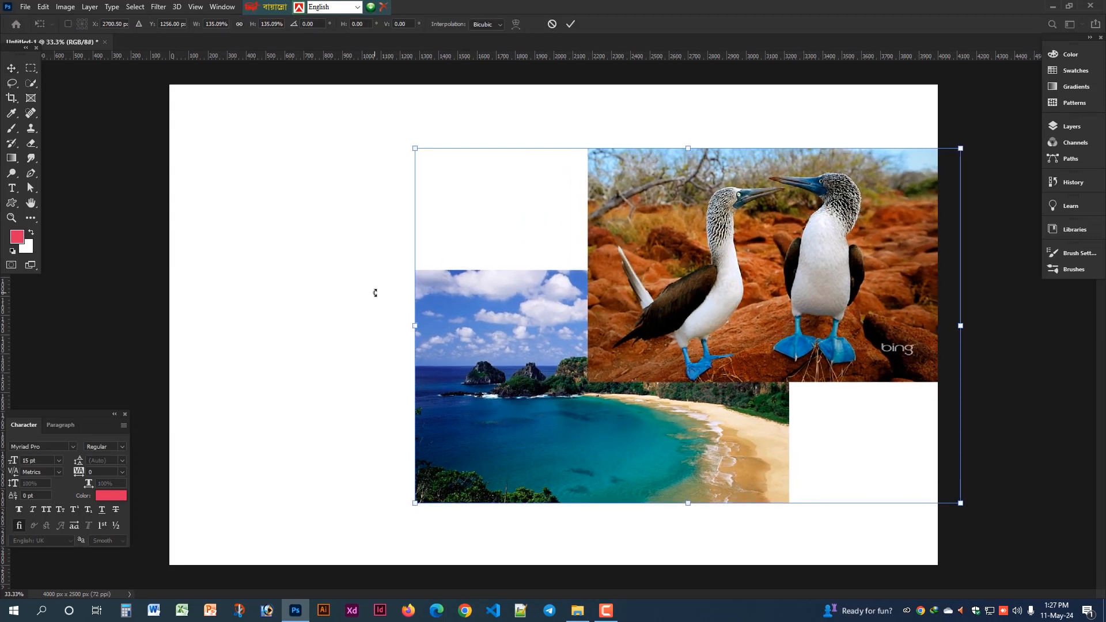
click(570, 23)
click(325, 254)
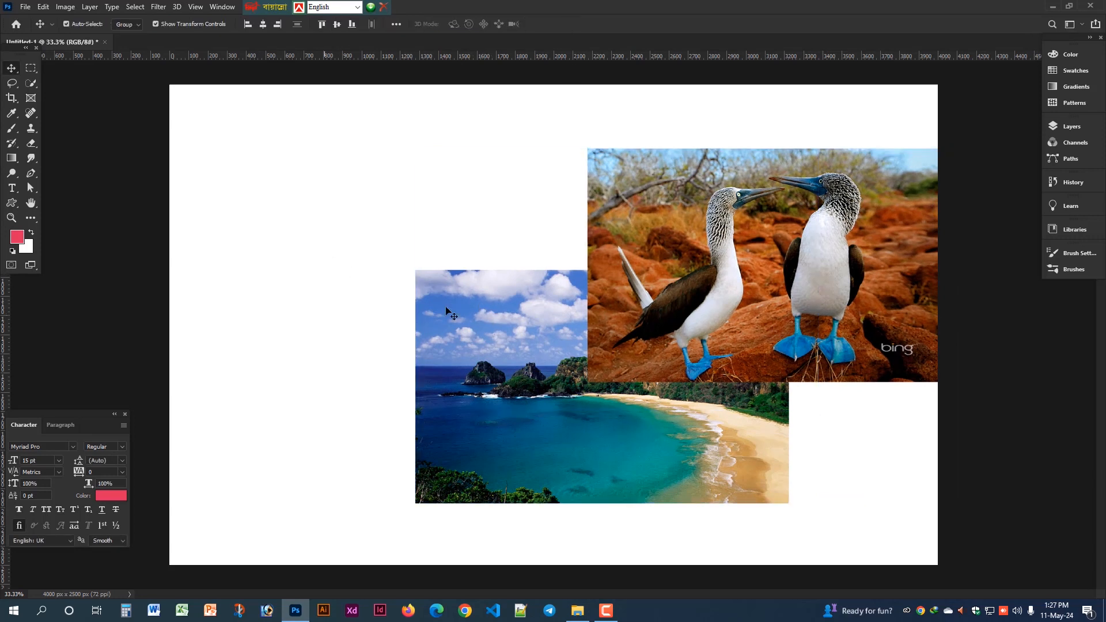
- Move the beach image to the canvas's upper-left corner and the bird image to its lower-right corner
drag(446, 294, 200, 108)
click(604, 319)
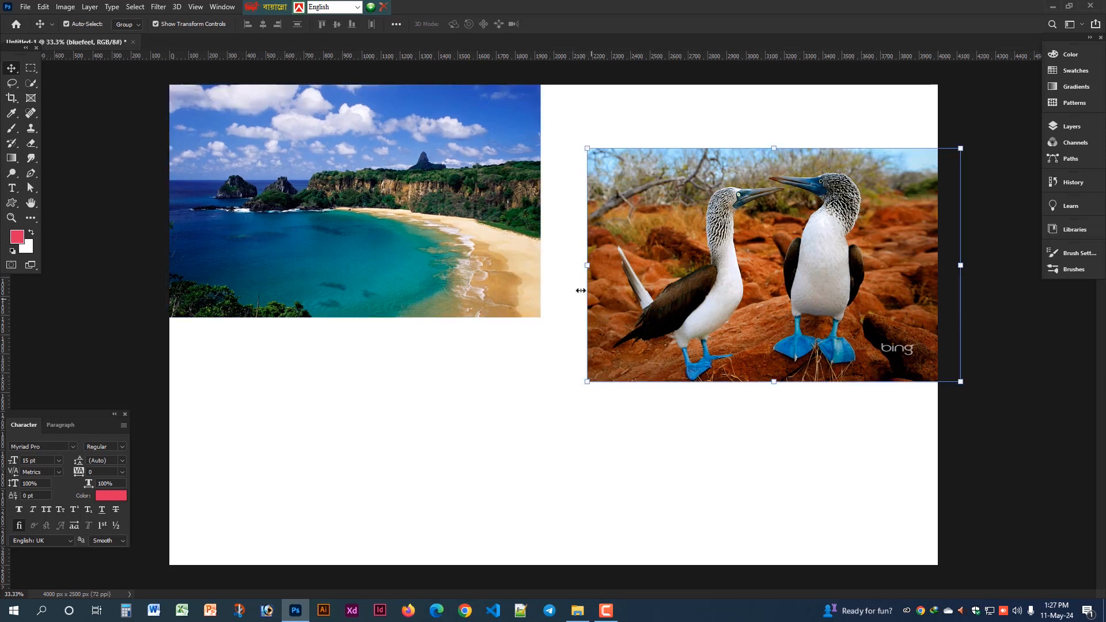
drag(741, 280, 721, 454)
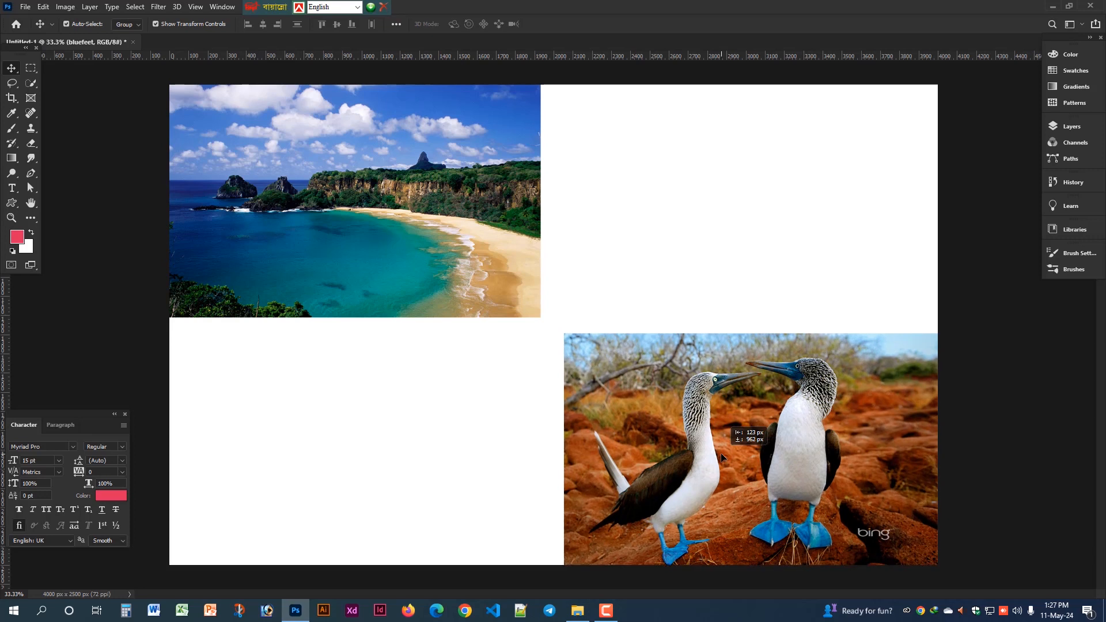
click(494, 387)
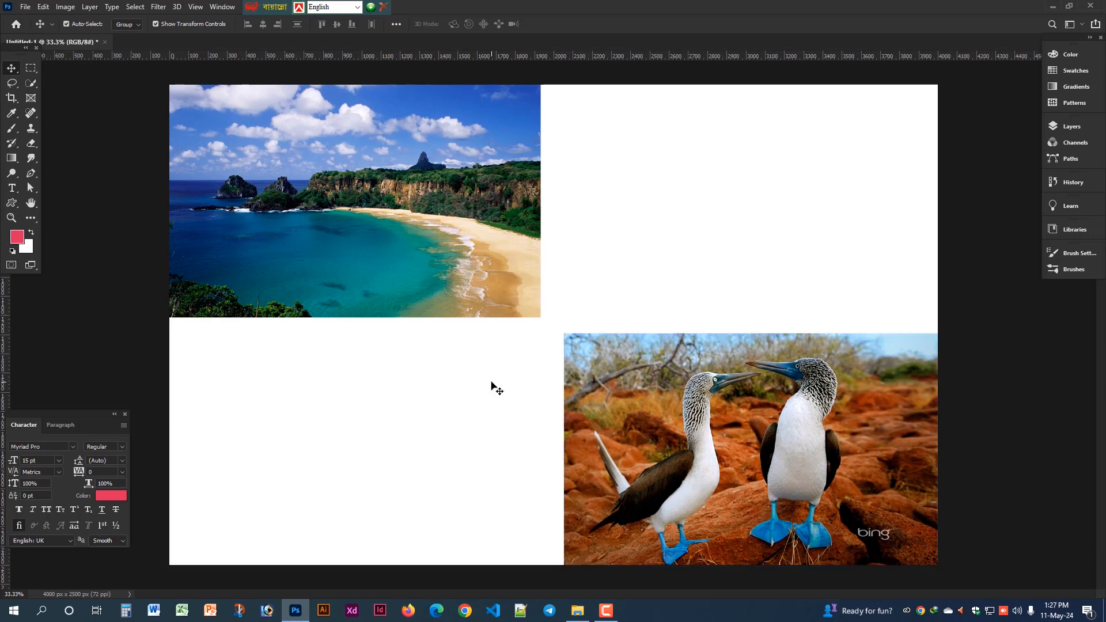
- Rasterize the bluefeet and BR-olwp5 smart object layers
click(581, 362)
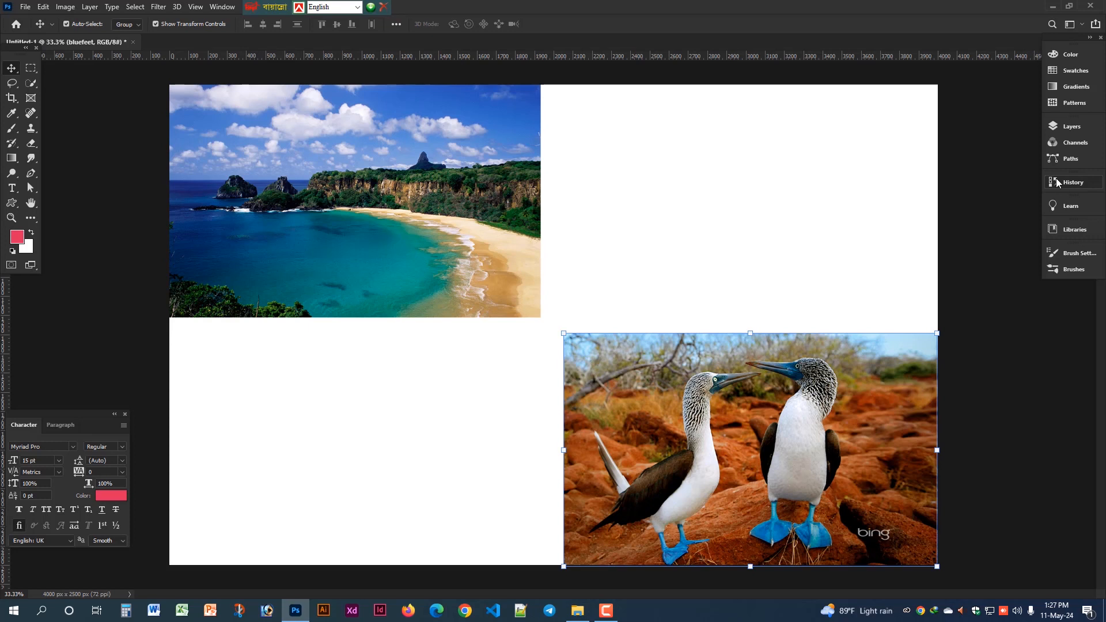
click(1072, 126)
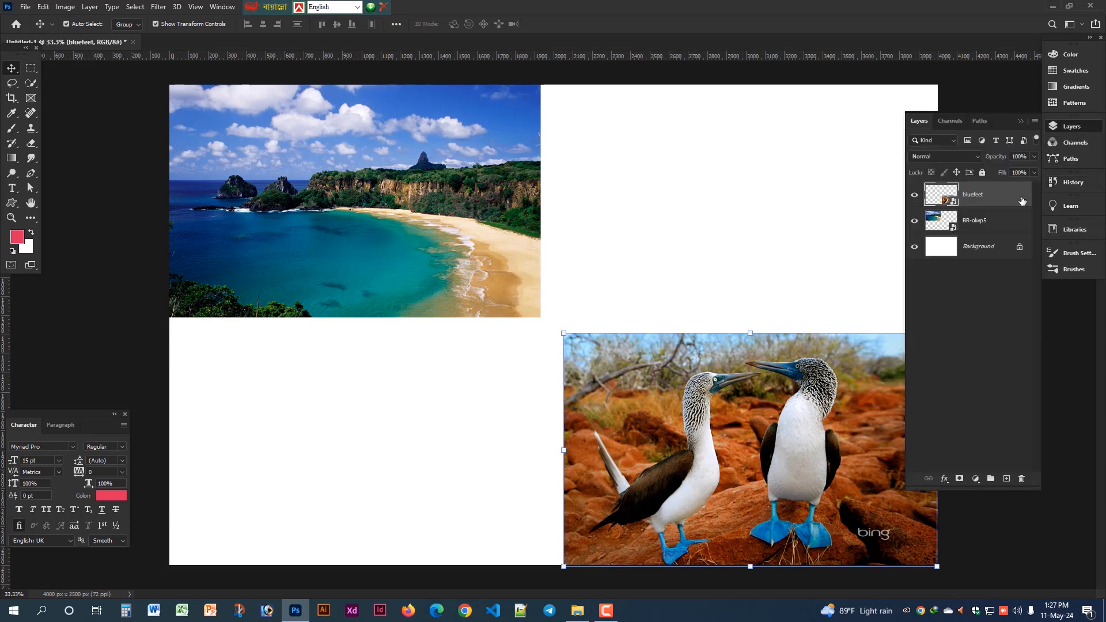
right_click(975, 199)
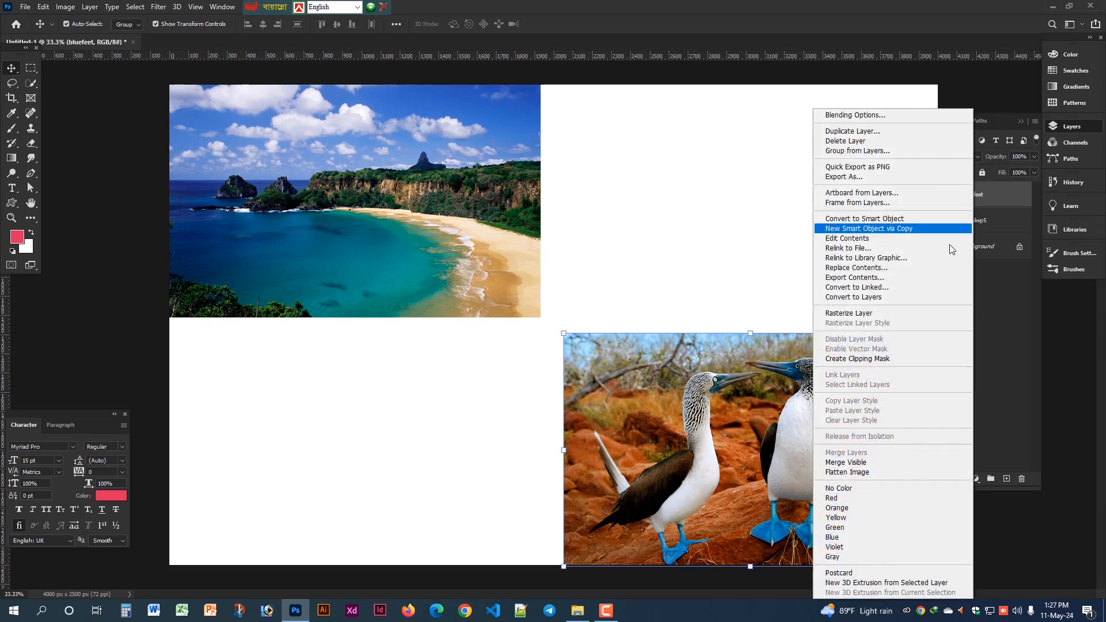
click(863, 313)
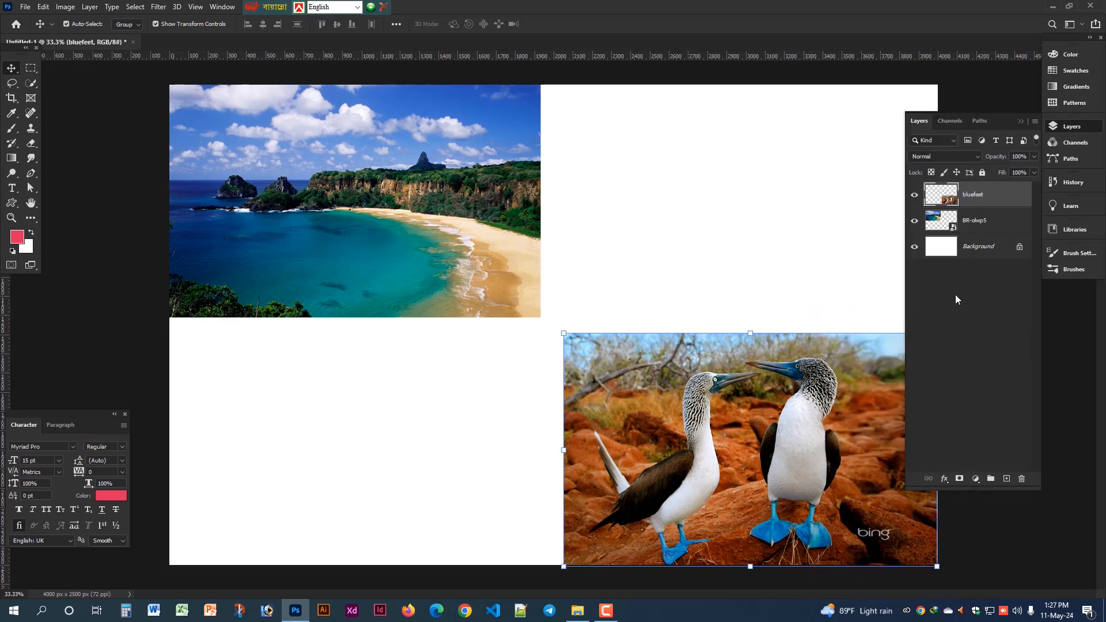
click(970, 228)
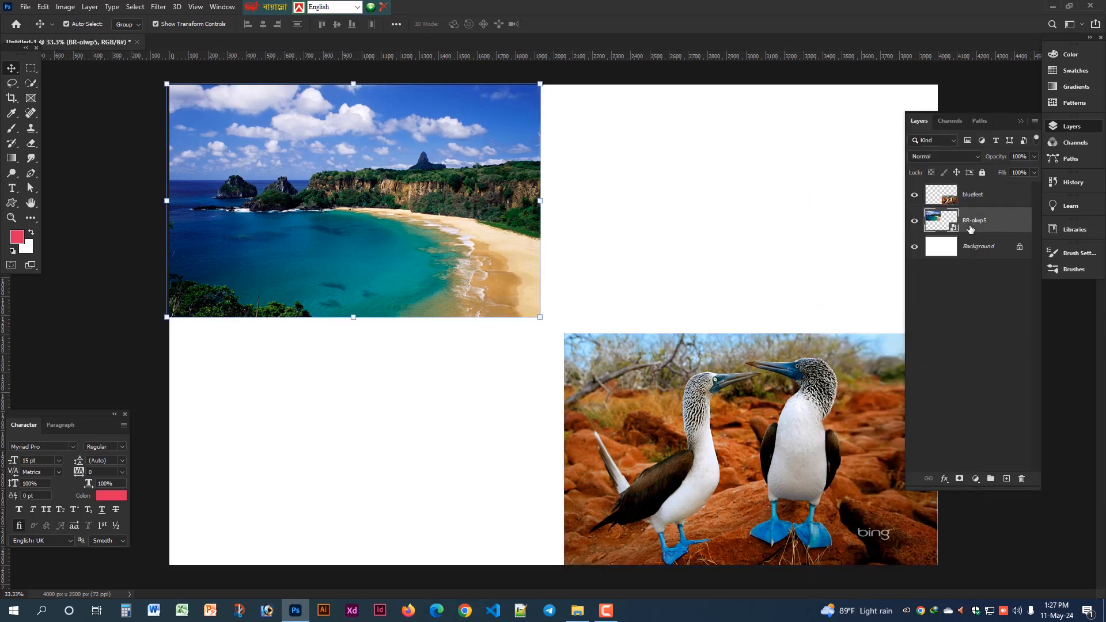
right_click(972, 224)
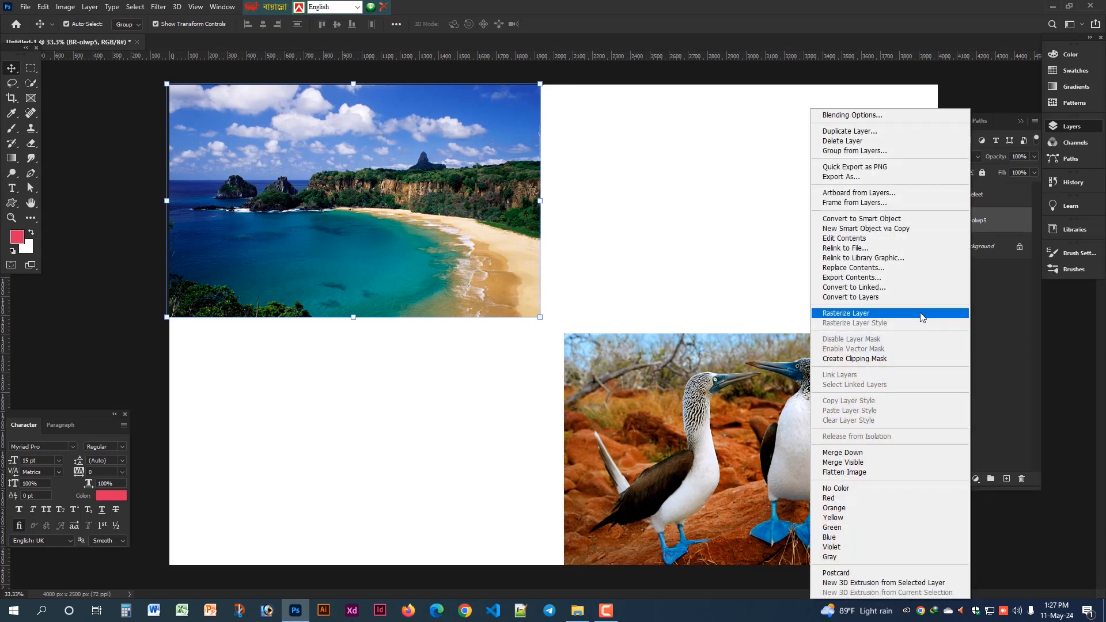
click(872, 316)
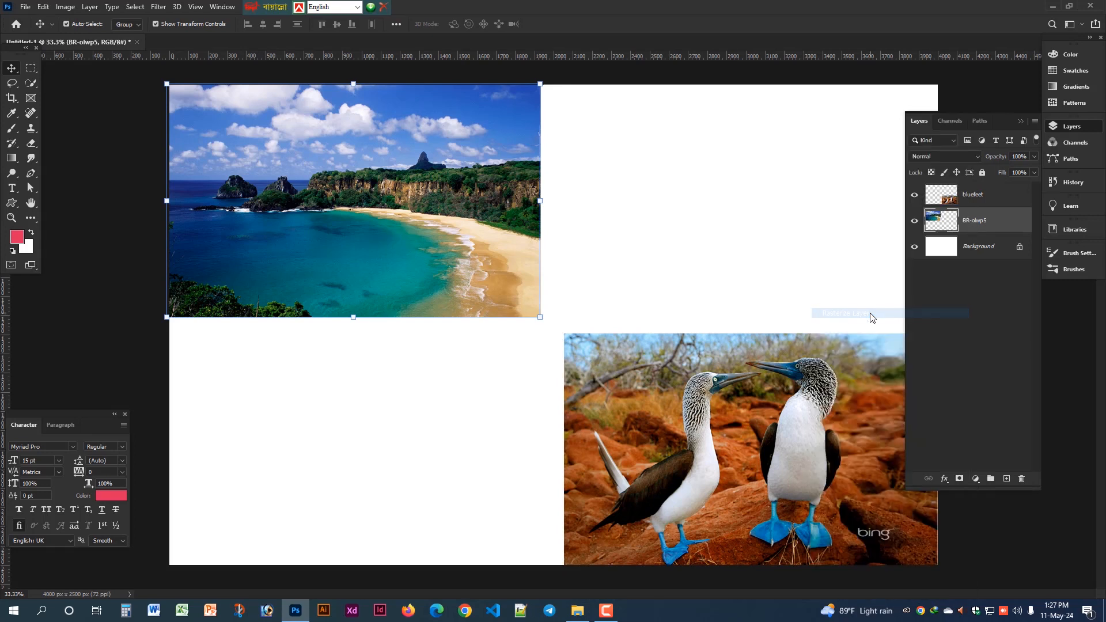
- Duplicate the bluefeet layer and apply Match Color to the copy, with Untitled-1 as source and BR-olwp5 as source layer
click(972, 202)
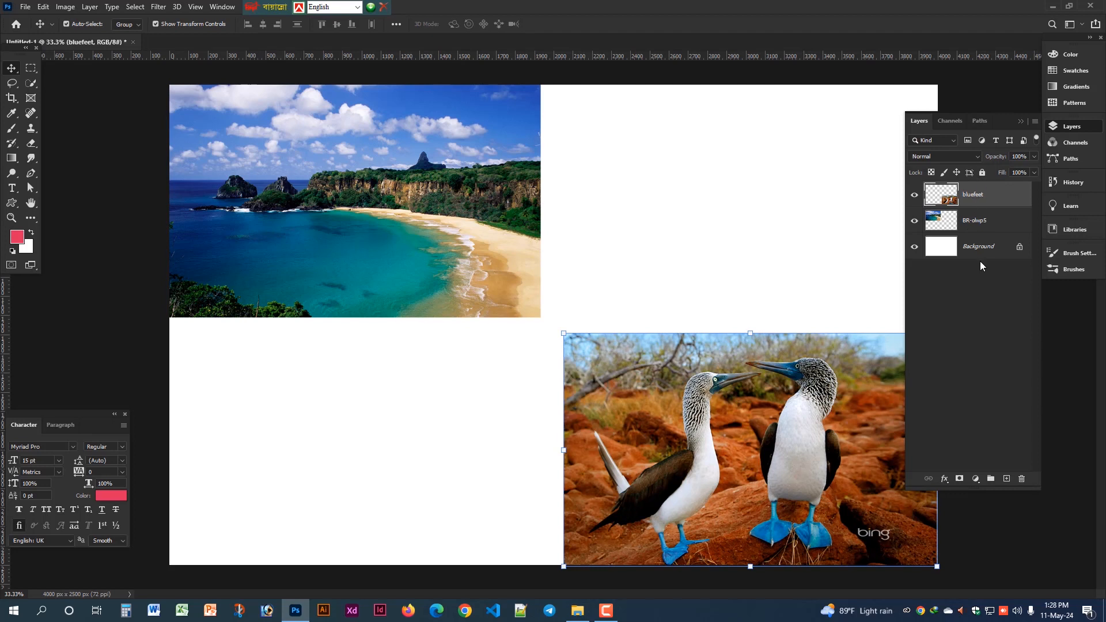
key(ctrl+j)
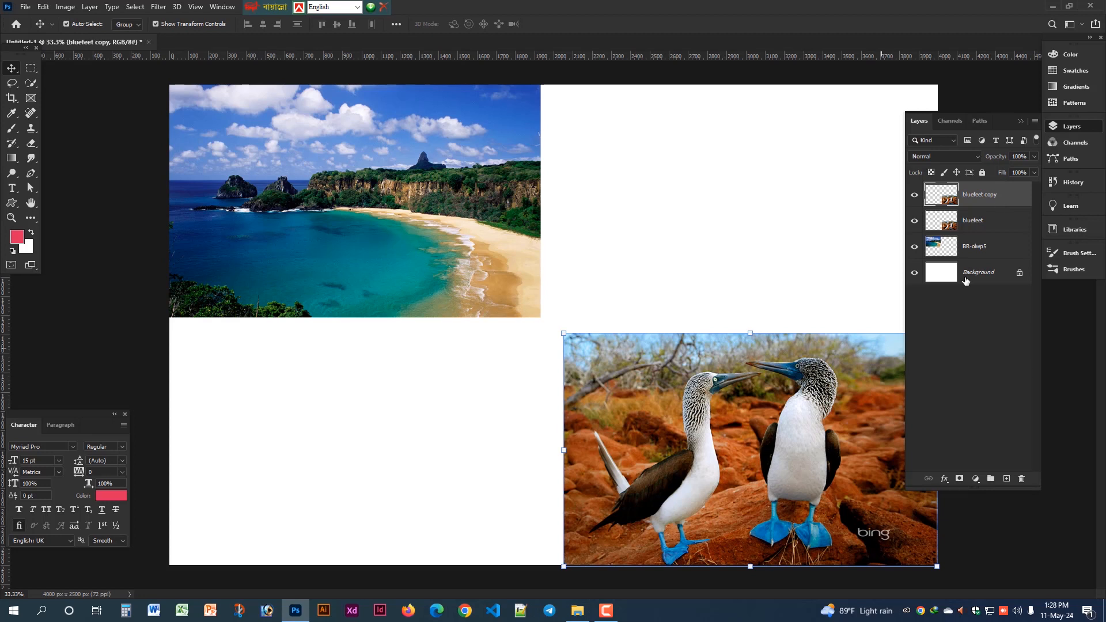
click(67, 8)
mouse_move(87, 36)
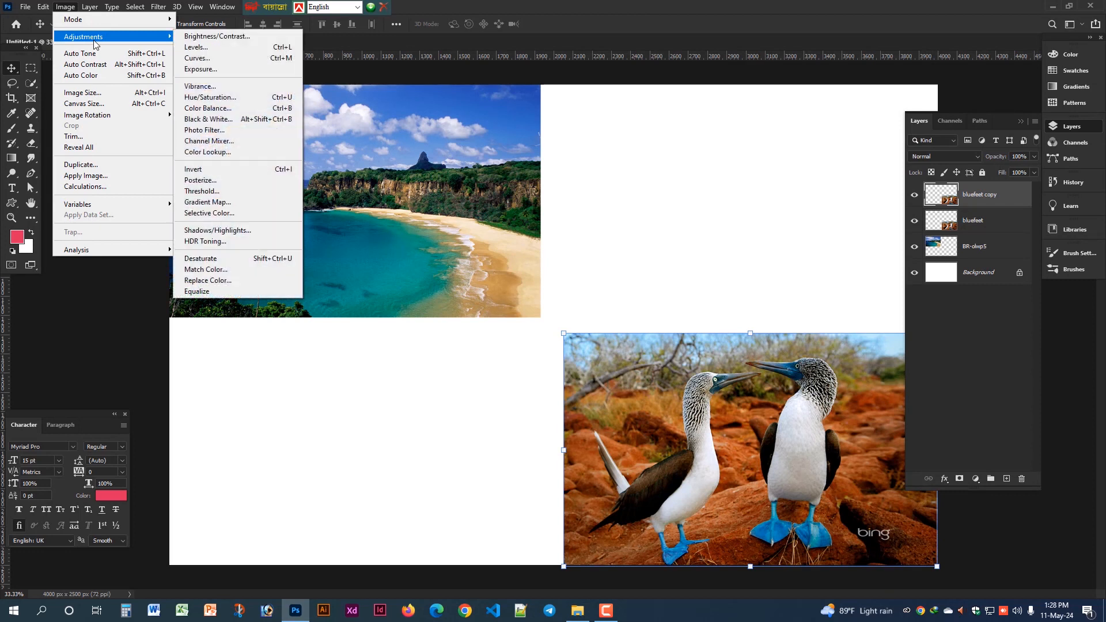
click(235, 270)
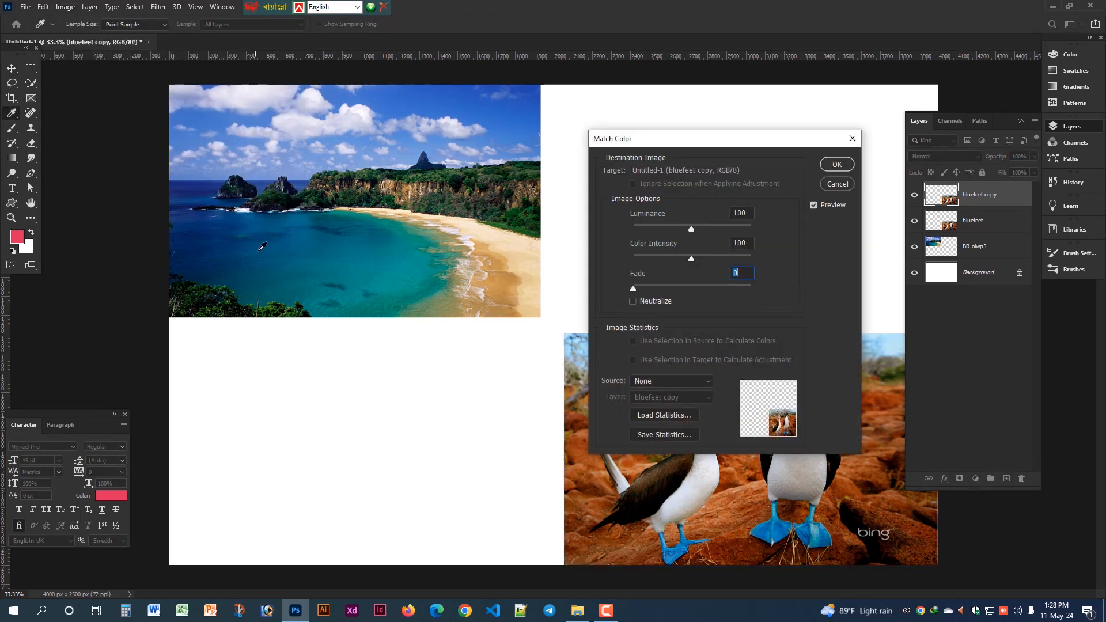
click(707, 383)
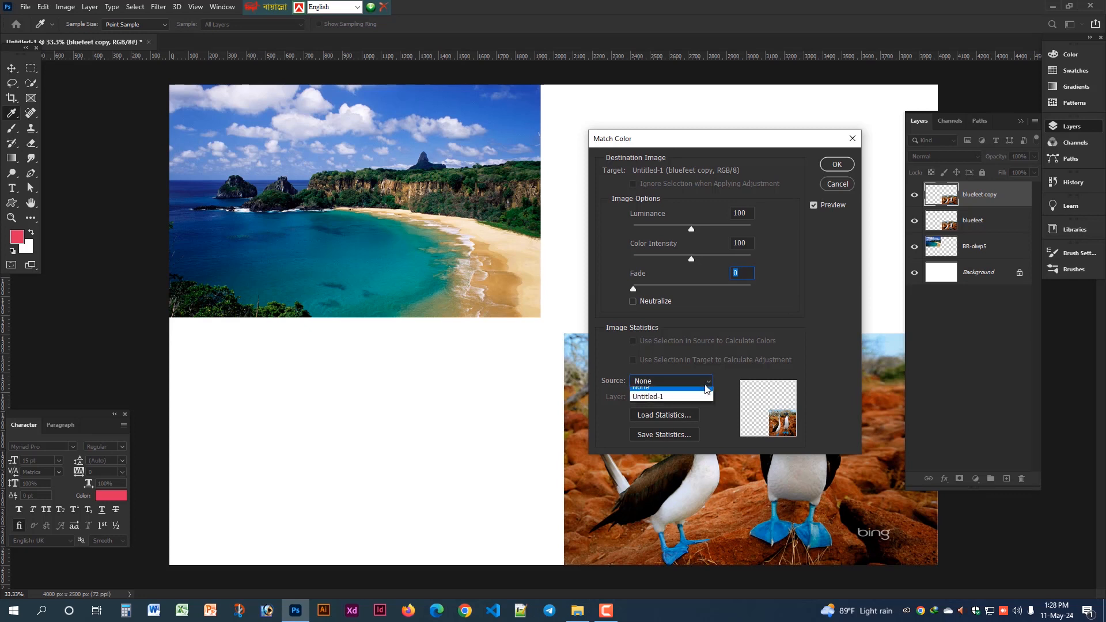
click(652, 400)
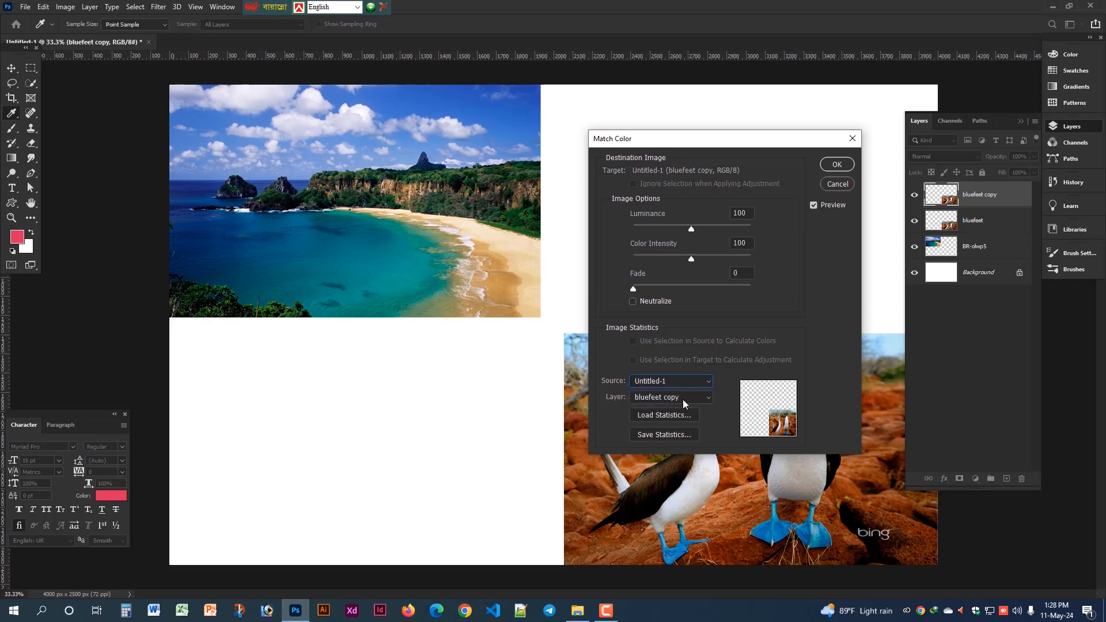
click(692, 398)
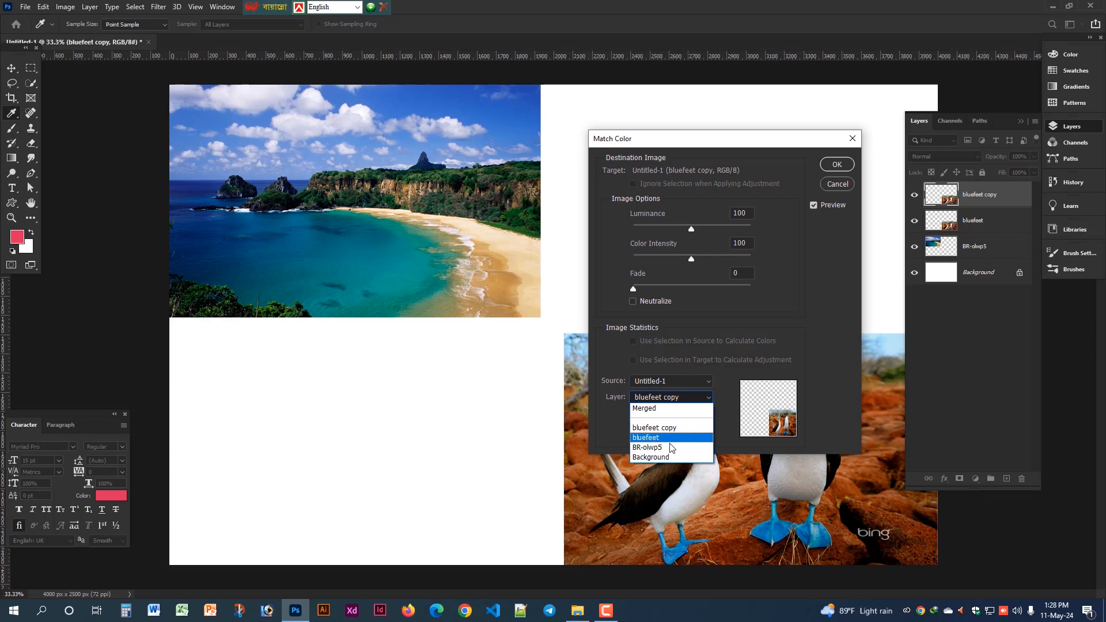
click(664, 448)
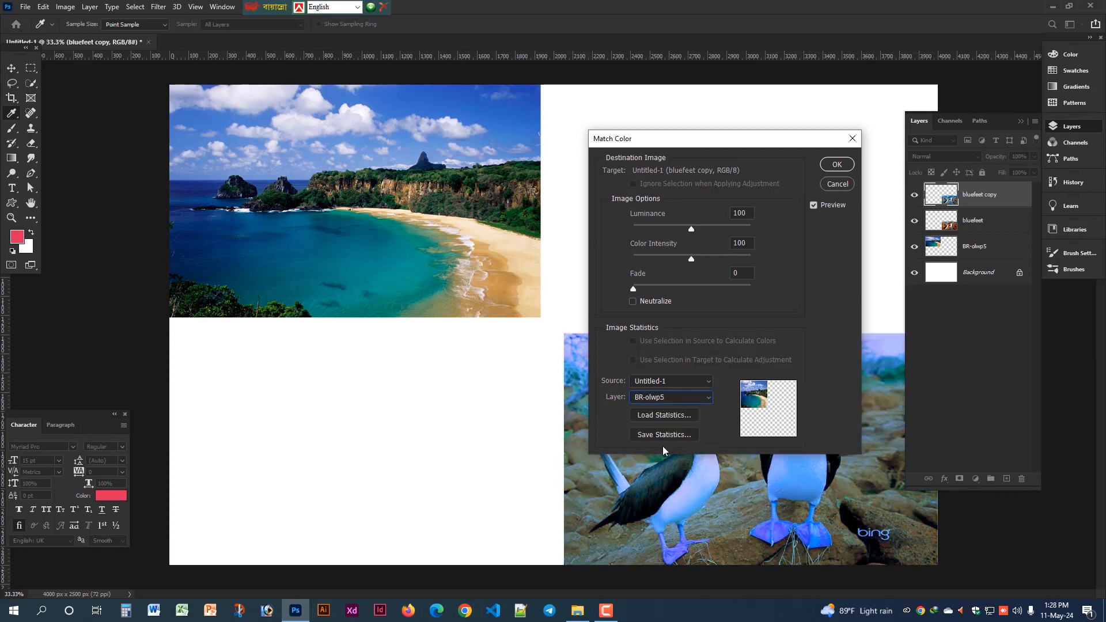
click(839, 166)
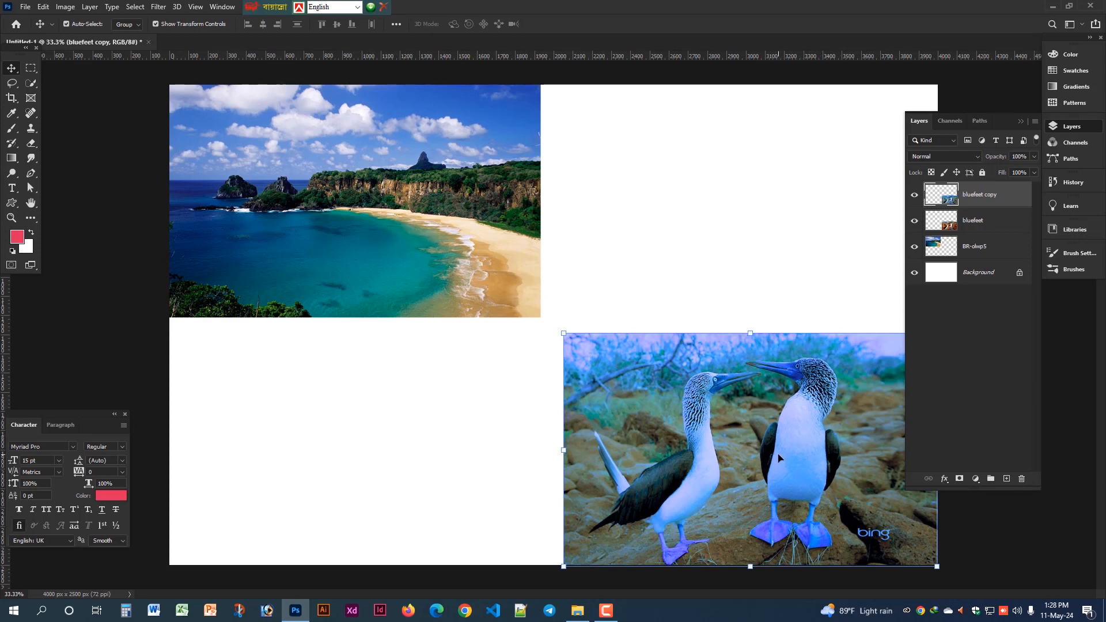
- Toggle the visibility of the bluefeet copy layer to compare the matched colours with the original bird image
click(916, 196)
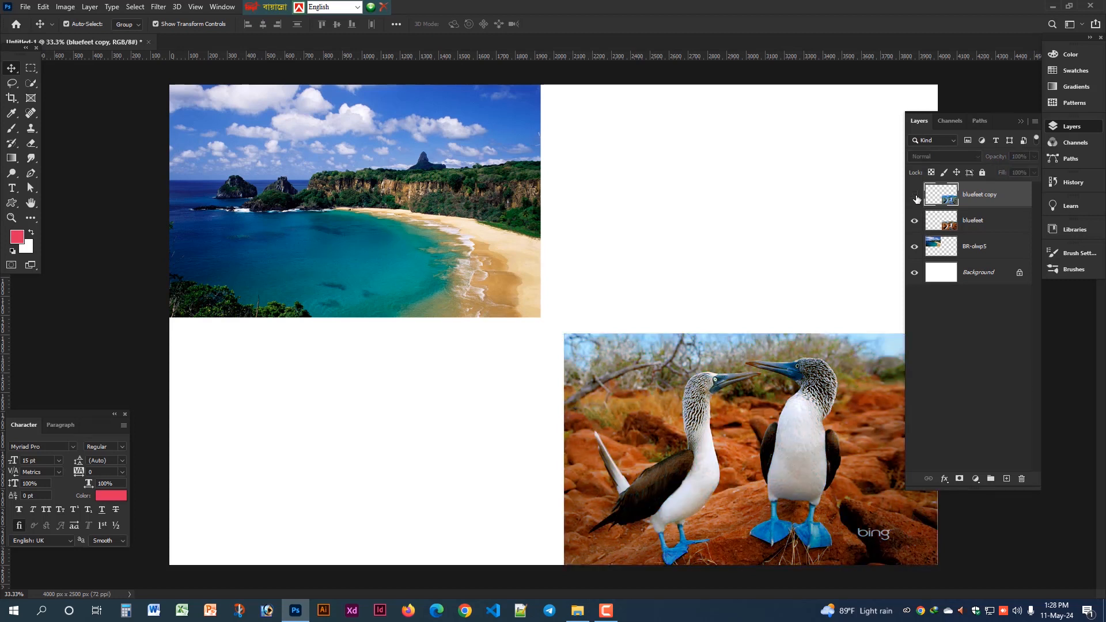
click(916, 199)
click(913, 199)
click(914, 197)
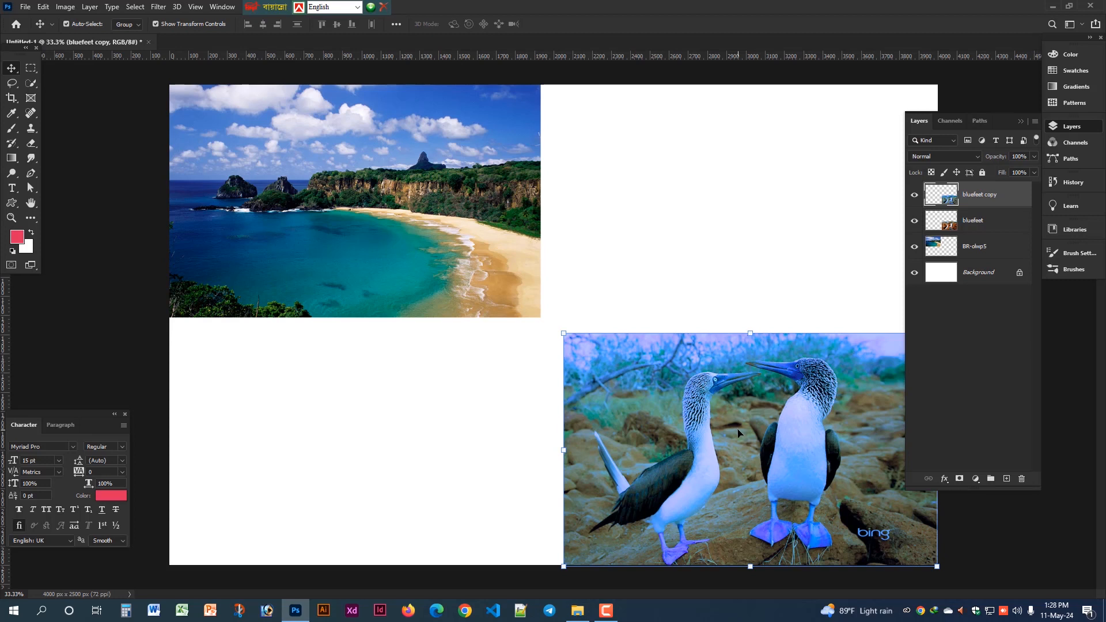
- Open the emedical green banana JPG from the YouTube match folder as a separate Photoshop document
click(1054, 8)
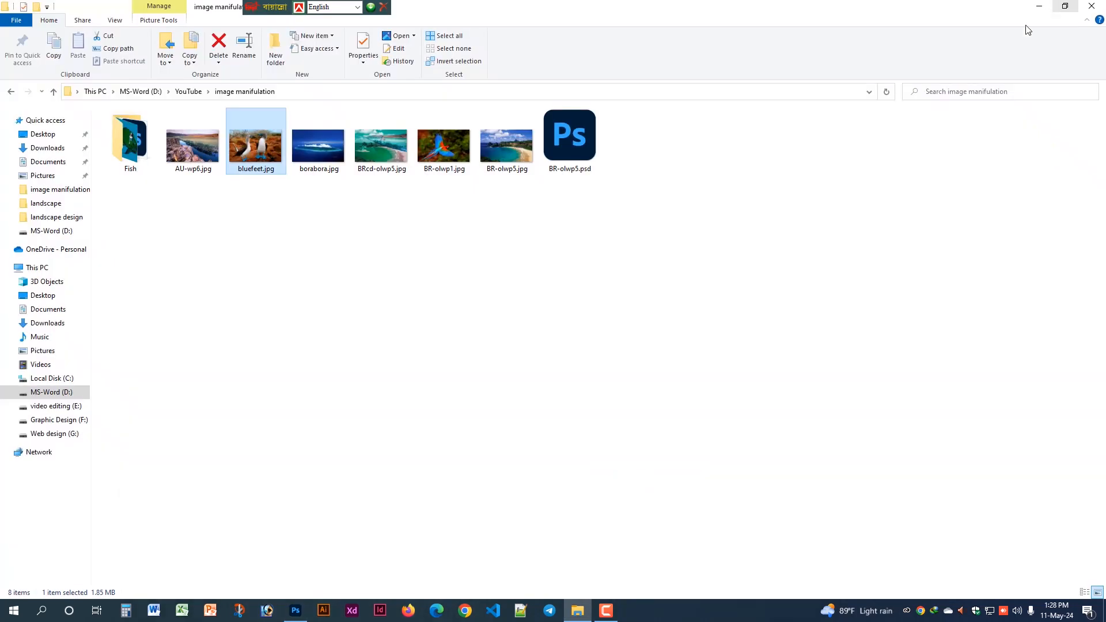
click(11, 94)
double_click(510, 151)
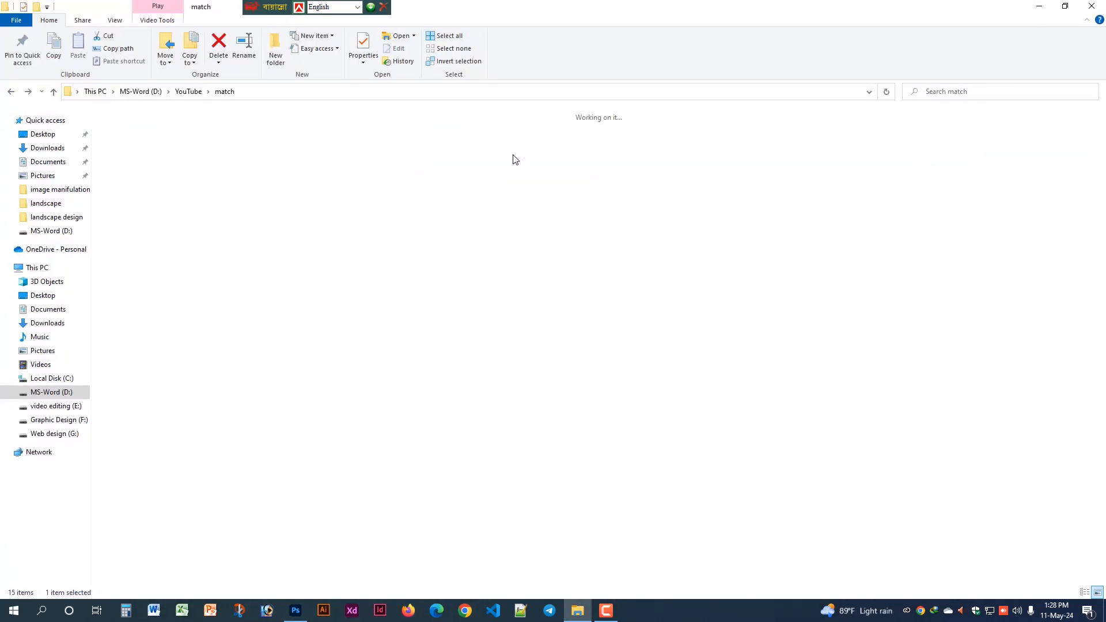
drag(129, 144, 363, 43)
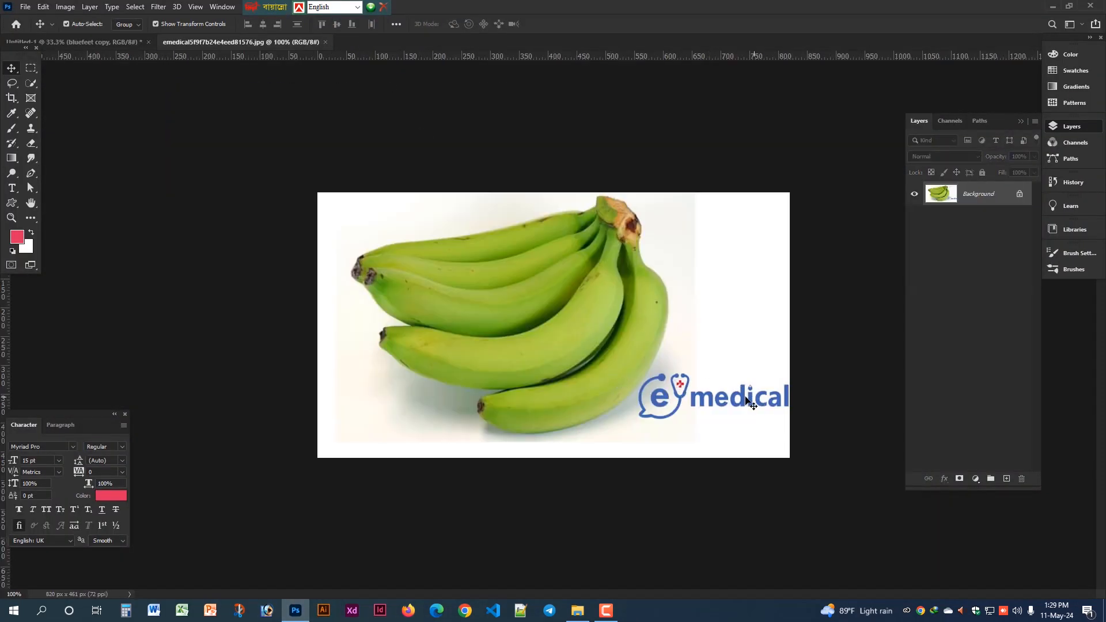
- Lasso the emedical logo beside the bananas, remove it with a Content-Aware fill at 100% opacity, and clear the selection
click(12, 83)
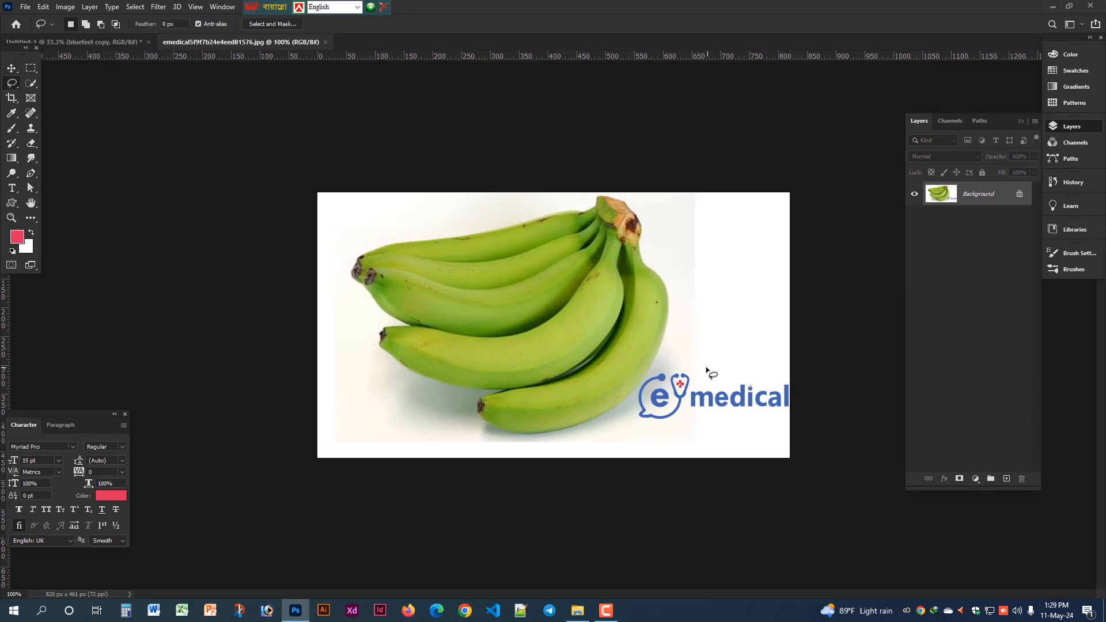
mouse_move(736, 364)
mouse_down()
mouse_move(808, 441)
mouse_move(650, 450)
mouse_move(630, 419)
mouse_move(634, 393)
mouse_move(702, 356)
mouse_up()
right_click(749, 394)
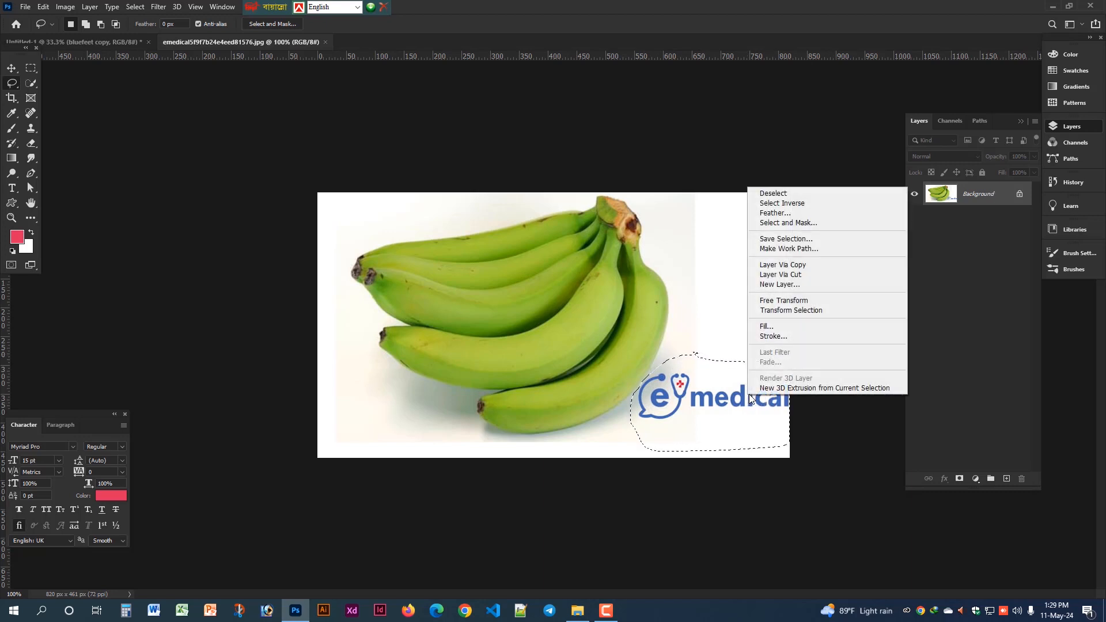
click(772, 327)
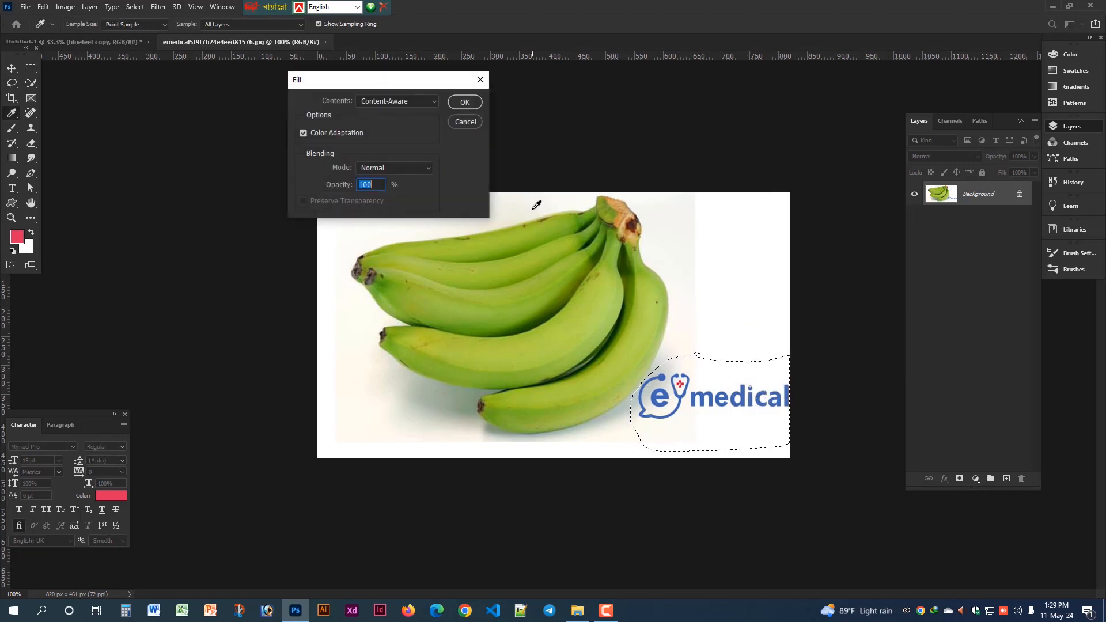
click(464, 102)
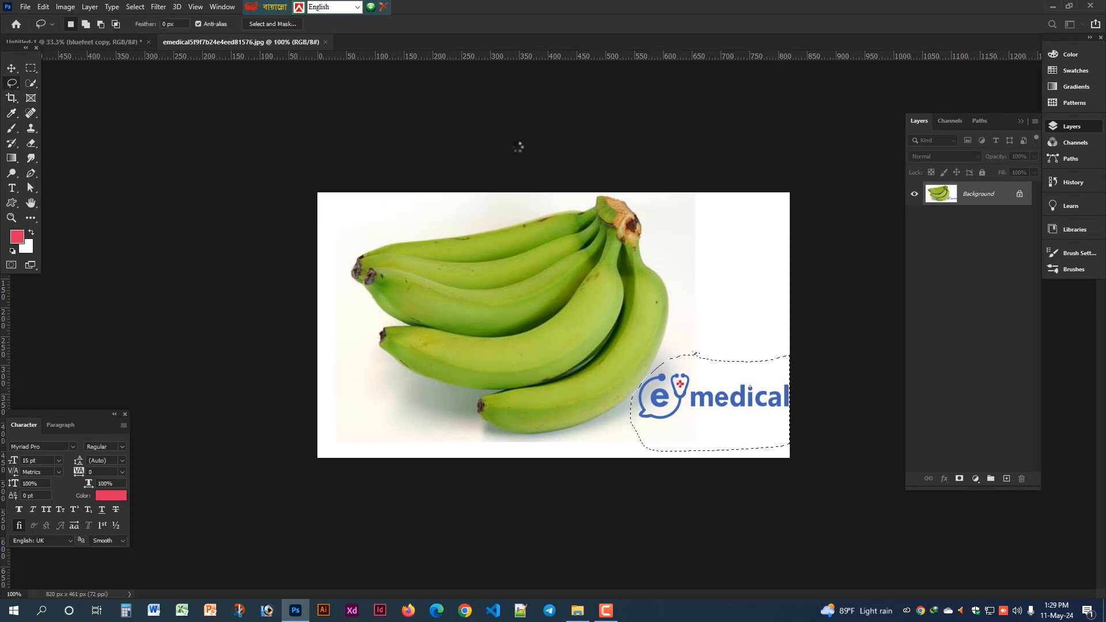
key(ctrl+d)
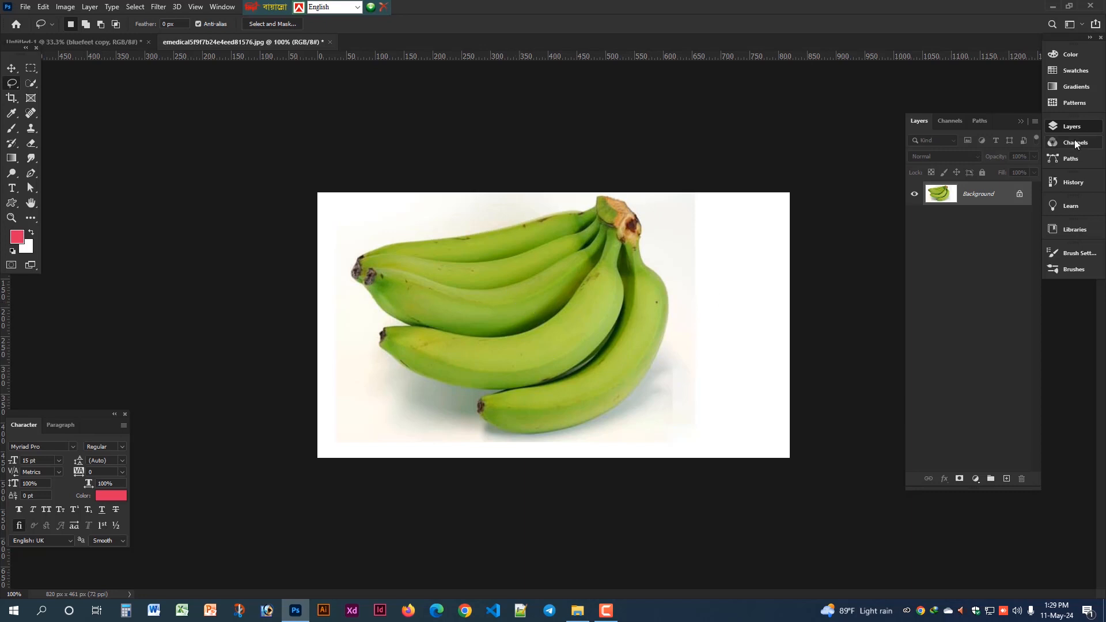
- Convert the Background into the editable layer Layer 0, then start Replace Color and sample the bananas' green as the colour to replace
double_click(955, 201)
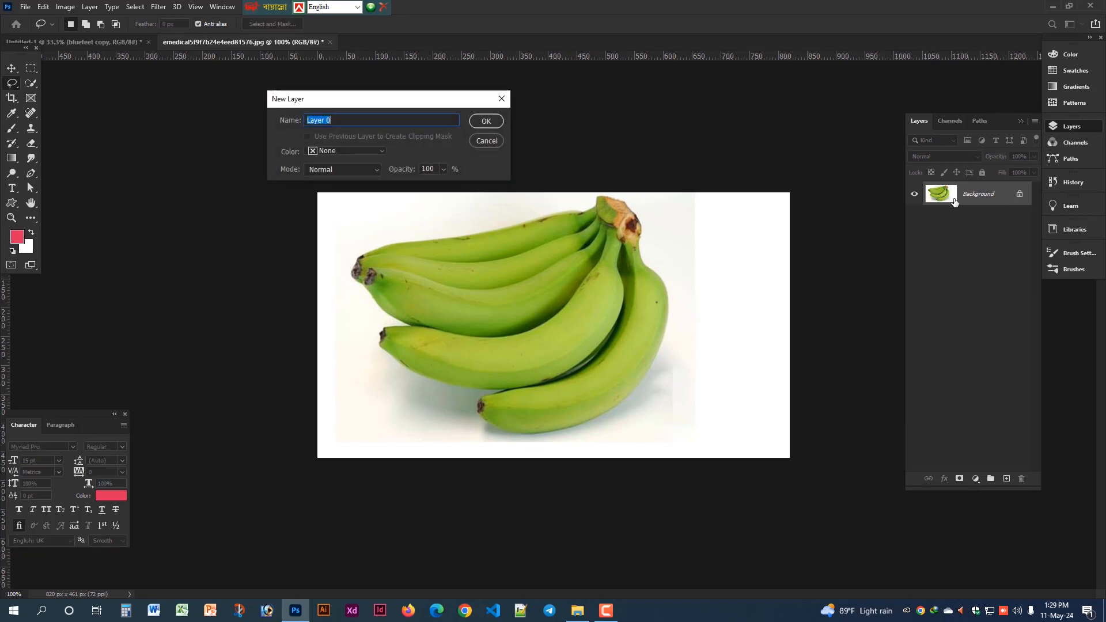
click(491, 121)
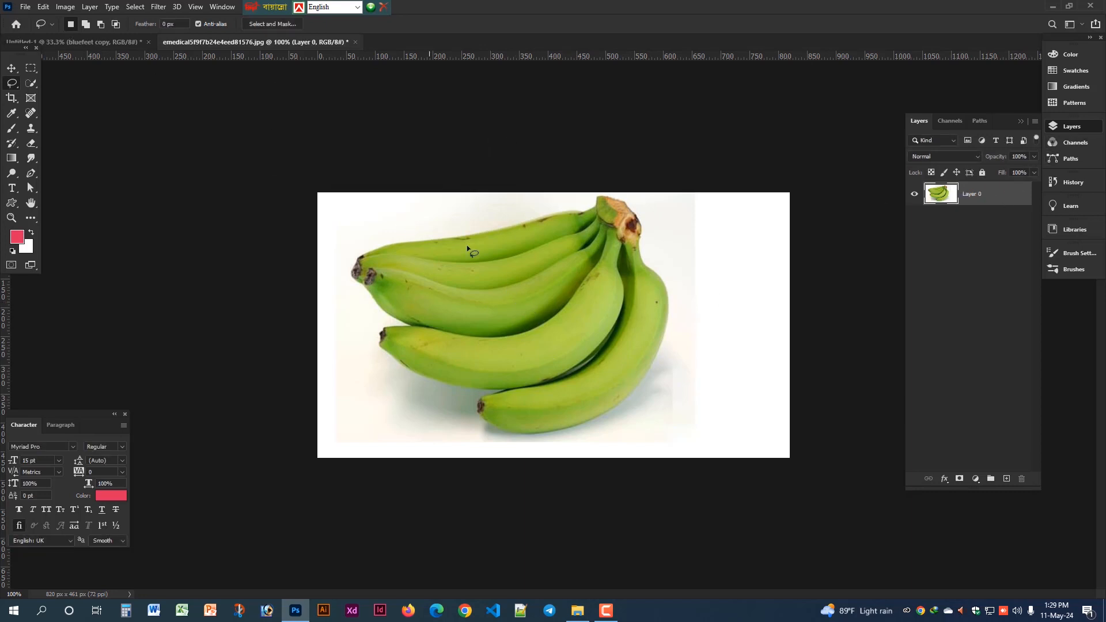
click(65, 7)
mouse_move(79, 44)
click(233, 280)
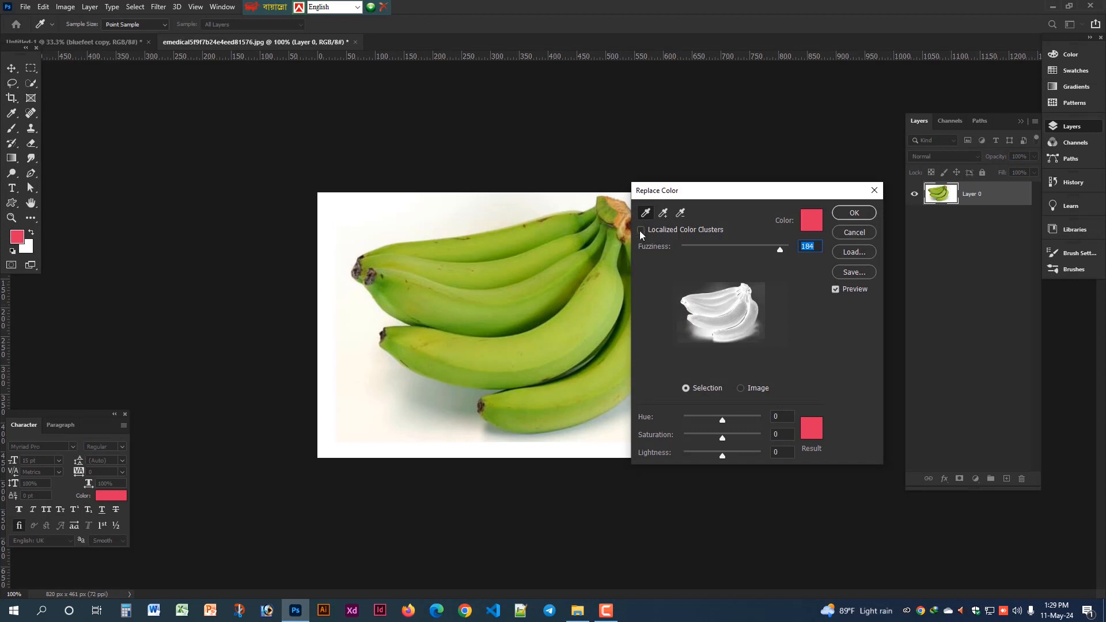
click(575, 332)
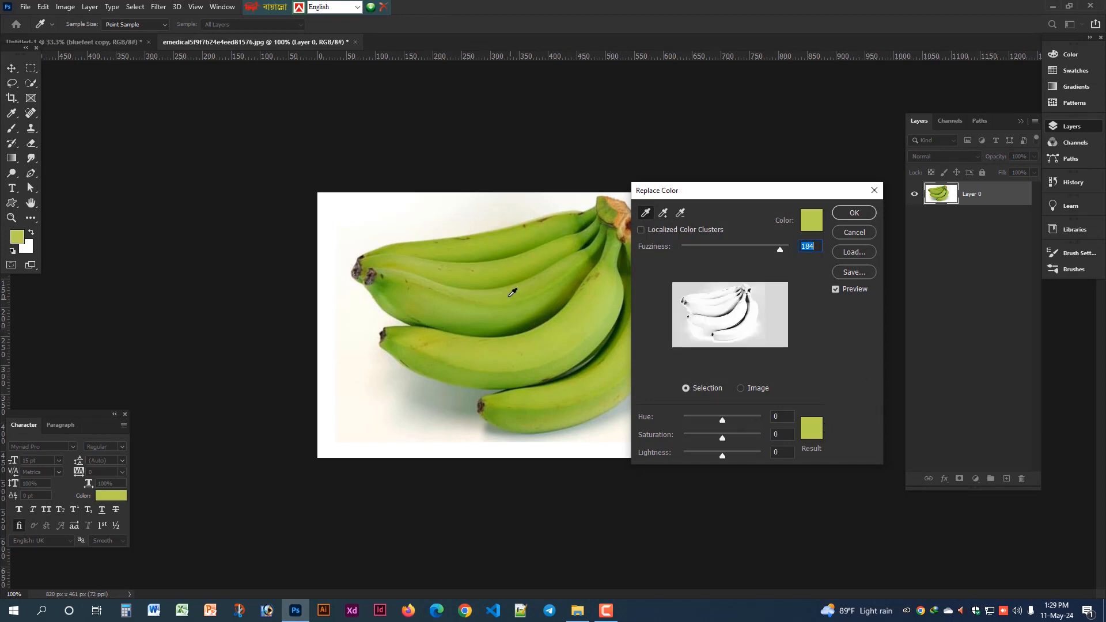
- Set the Replace Color result to yellow #f9e450 and raise the fuzziness to 191
click(812, 429)
drag(936, 321, 939, 295)
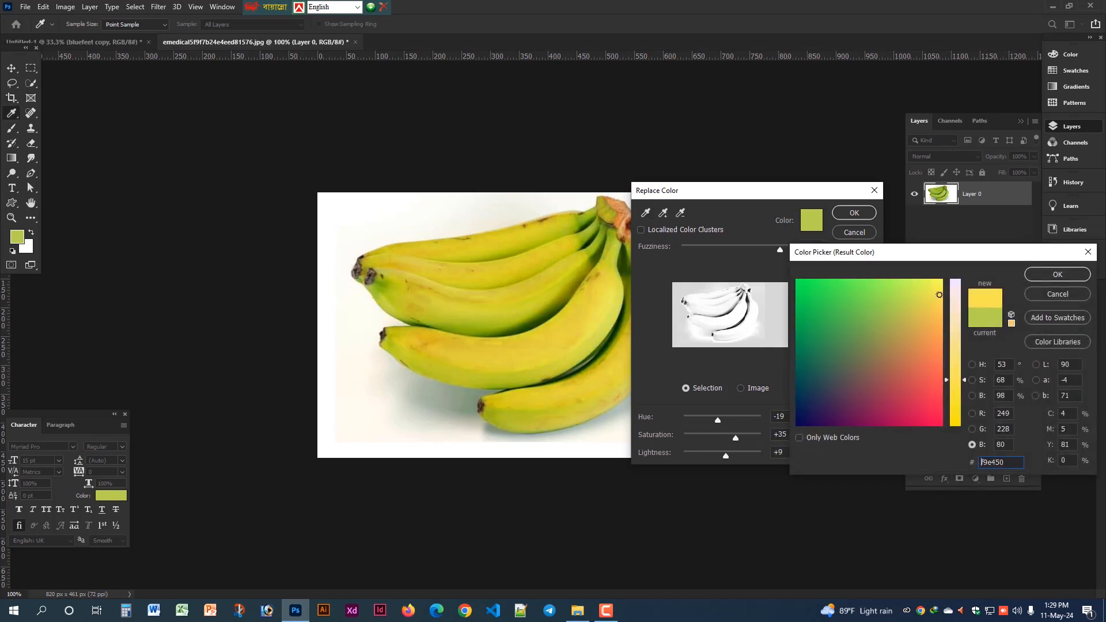
click(1058, 274)
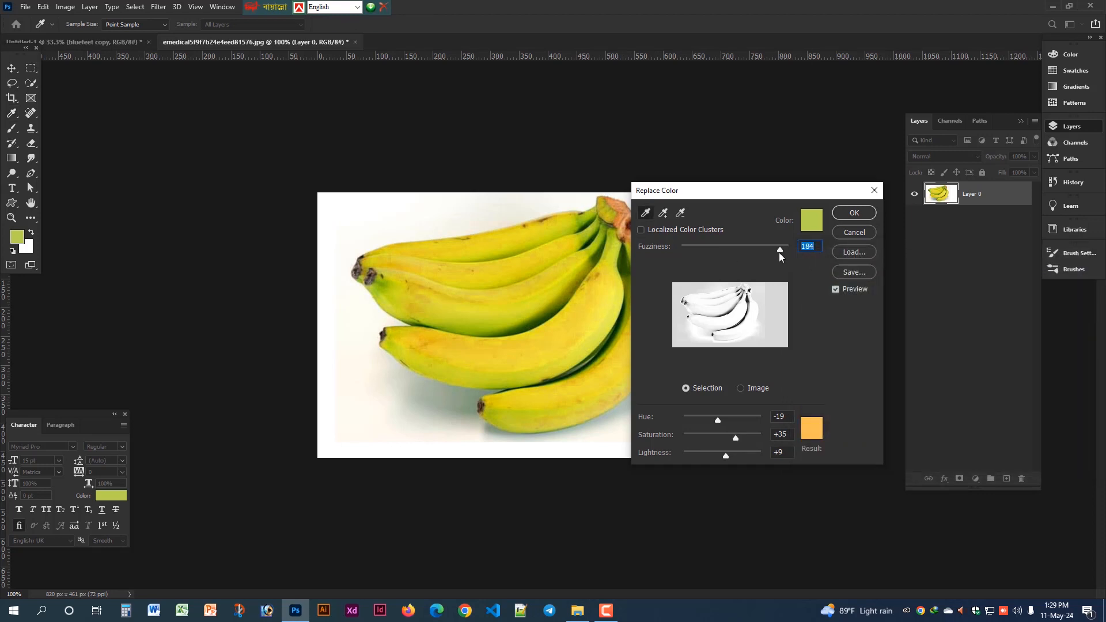
mouse_move(779, 251)
mouse_down()
mouse_move(723, 258)
mouse_move(721, 248)
mouse_move(783, 249)
mouse_up()
drag(751, 196, 823, 203)
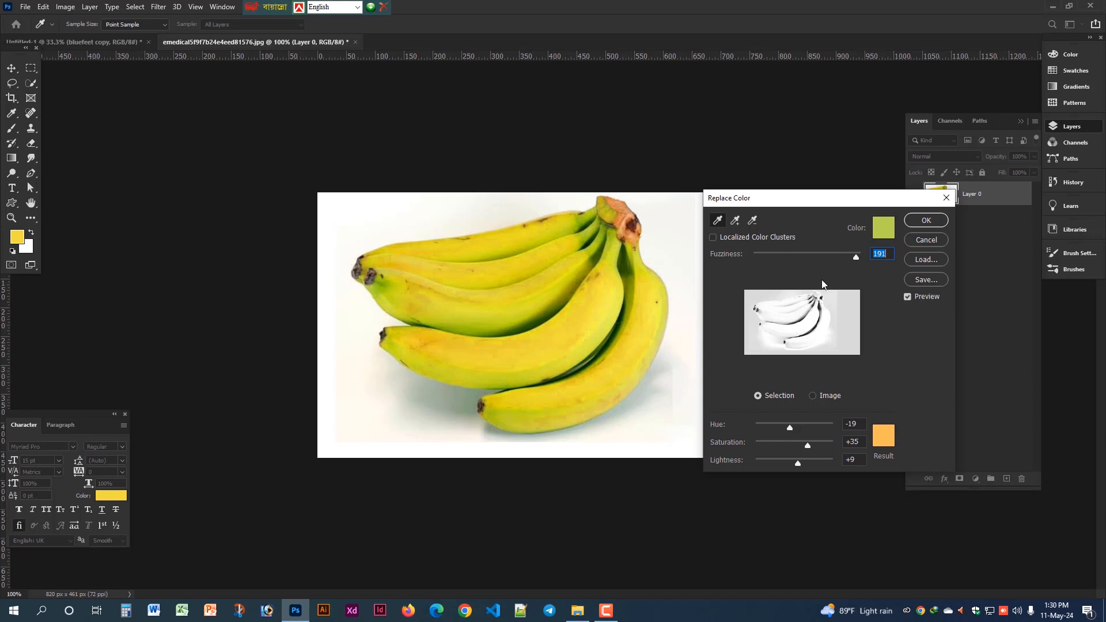
- Lower the fuzziness to 101 and change the result colour to red #e91c54
click(807, 257)
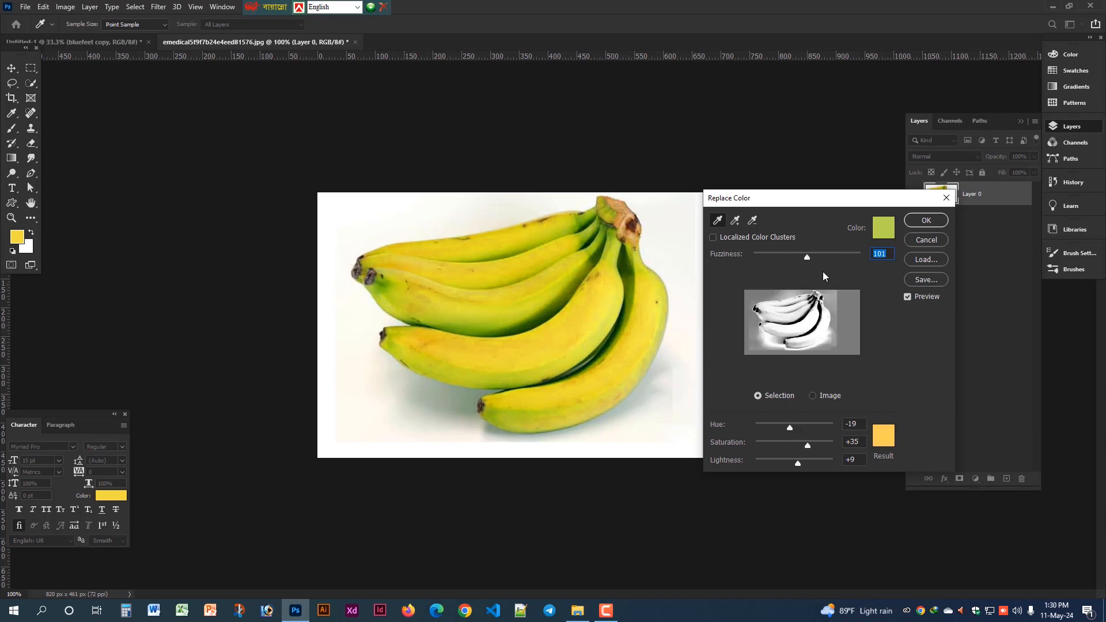
click(881, 437)
drag(923, 392, 930, 409)
click(1039, 278)
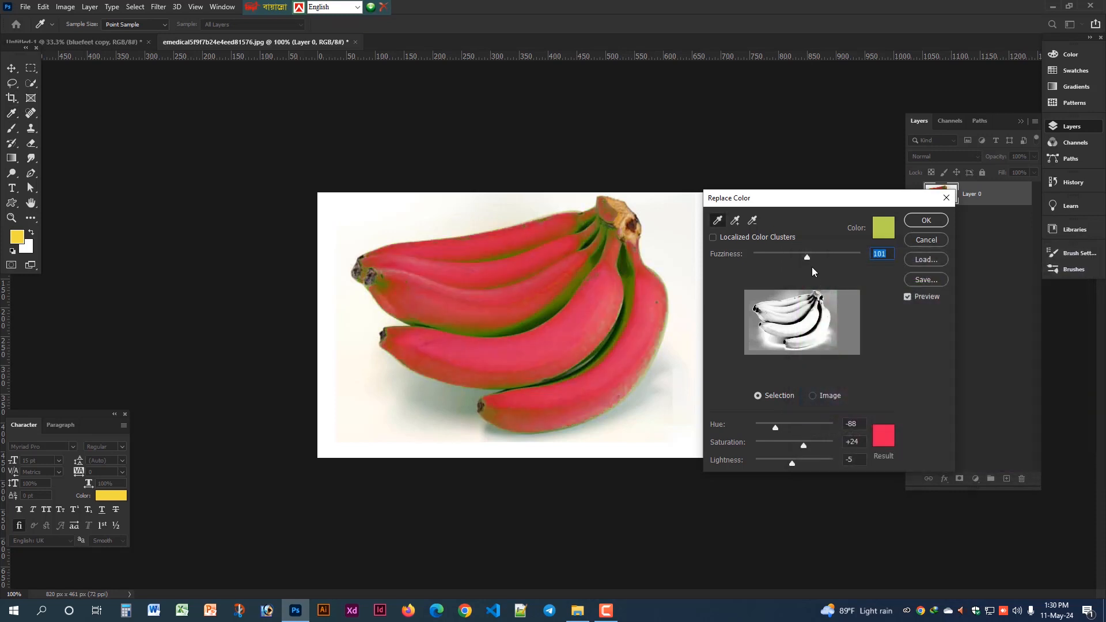
- Raise the fuzziness to 191 and apply Replace Color with a yellow result of Hue -26, Saturation +37 and Lightness +10
drag(805, 258, 865, 259)
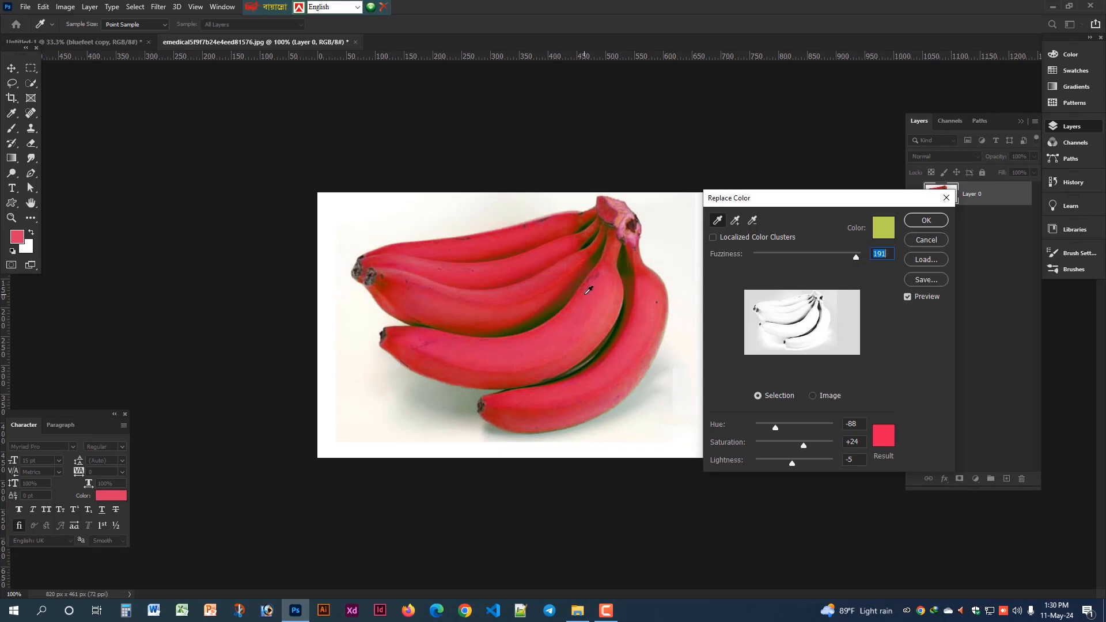
click(888, 437)
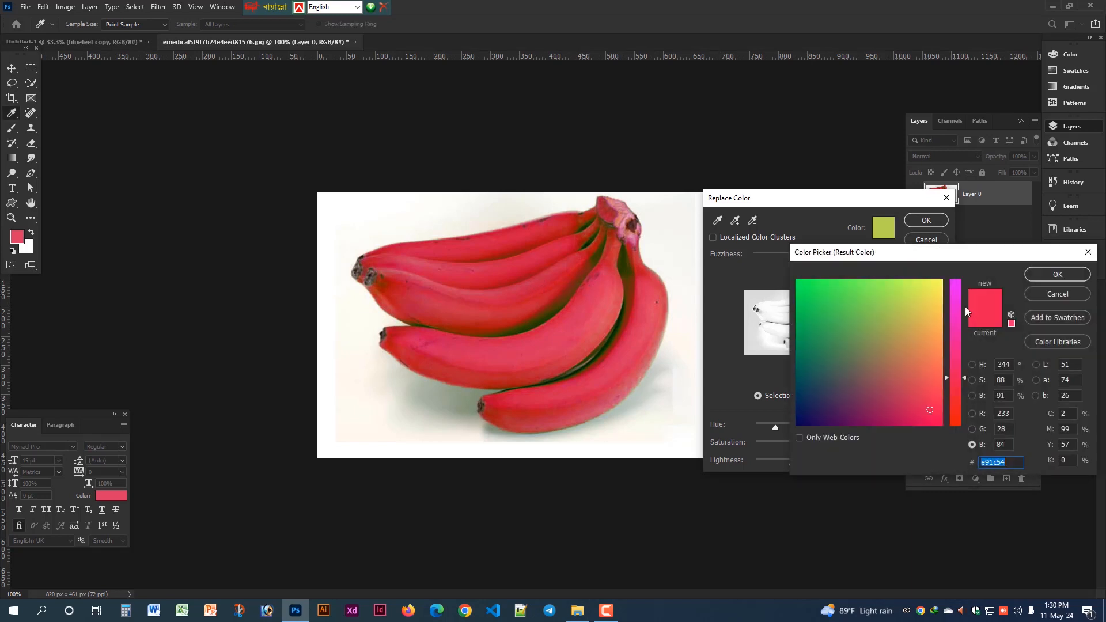
click(939, 303)
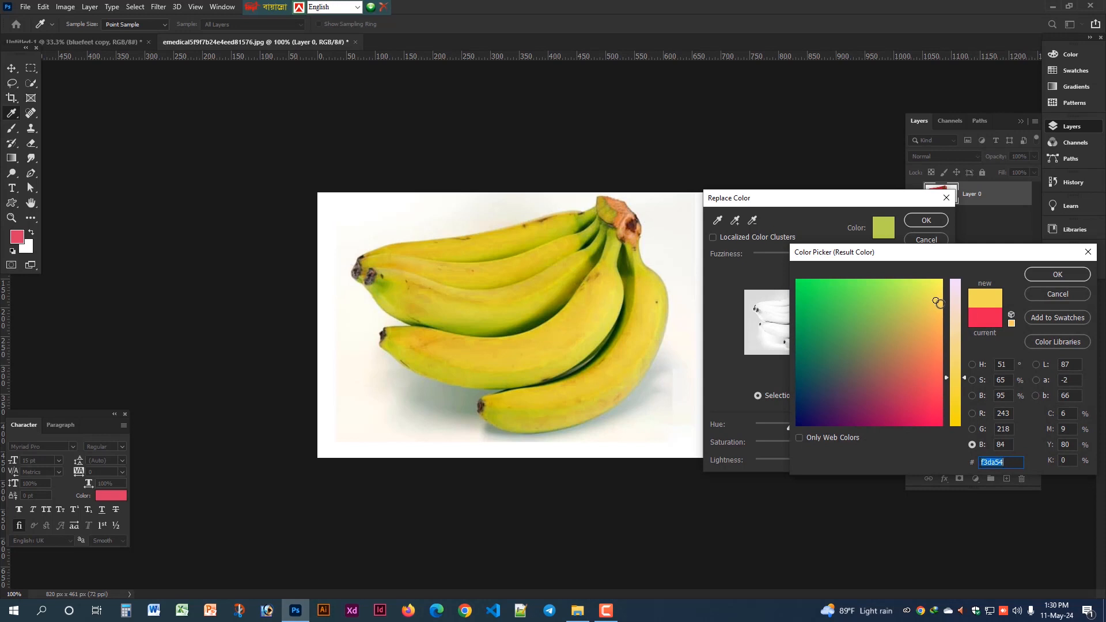
click(1048, 274)
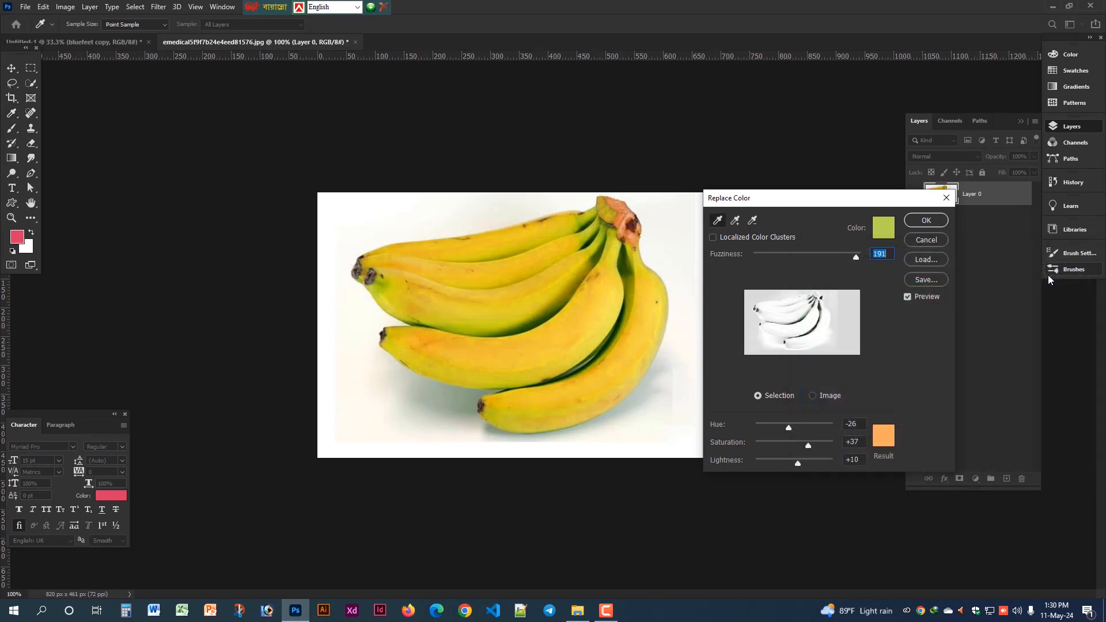
click(925, 221)
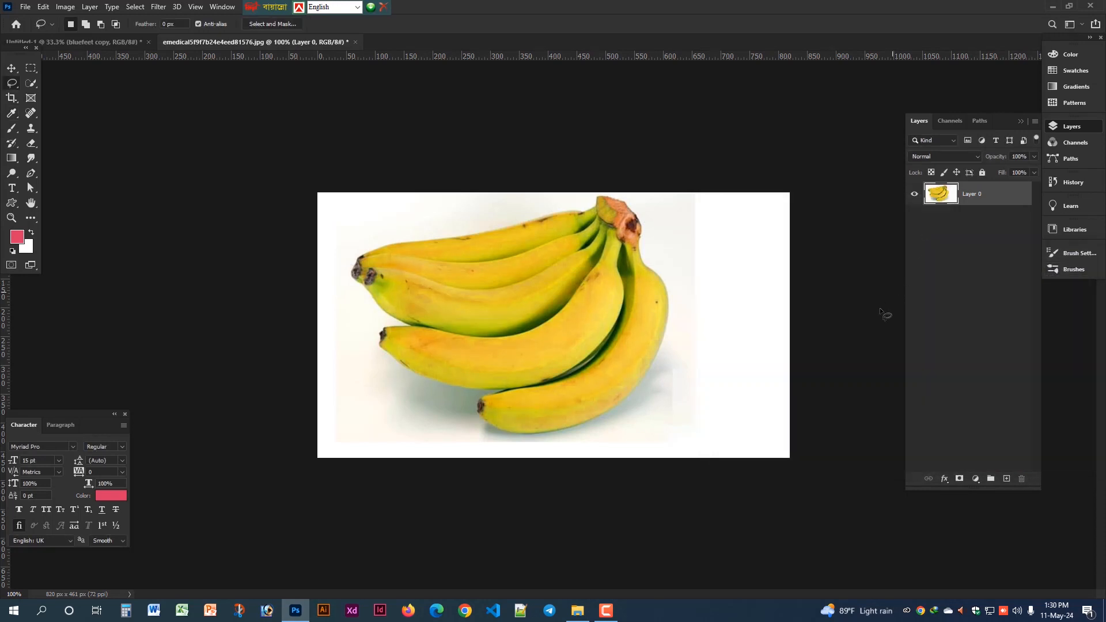